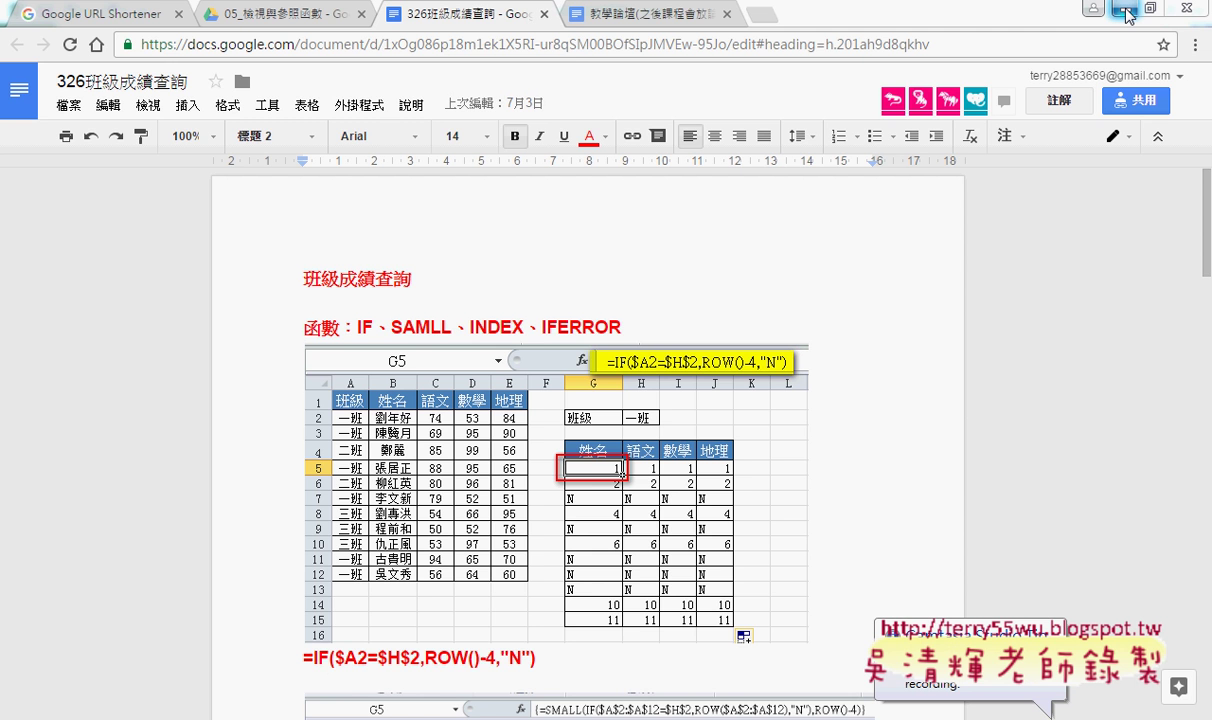
Minimize Chrome so the '326班級成績查詢' Excel workbook shows.
{"action": "left_click", "coordinate": [1127, 14]}
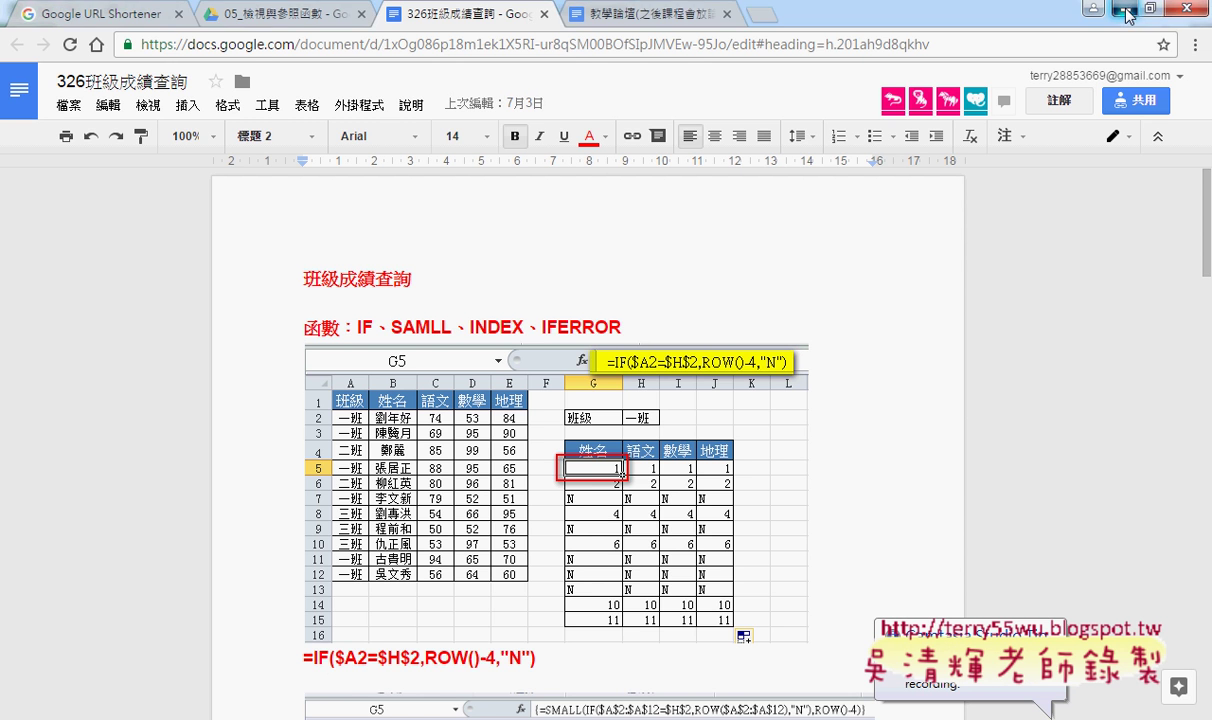
{"action": "left_click", "coordinate": [631, 515]}
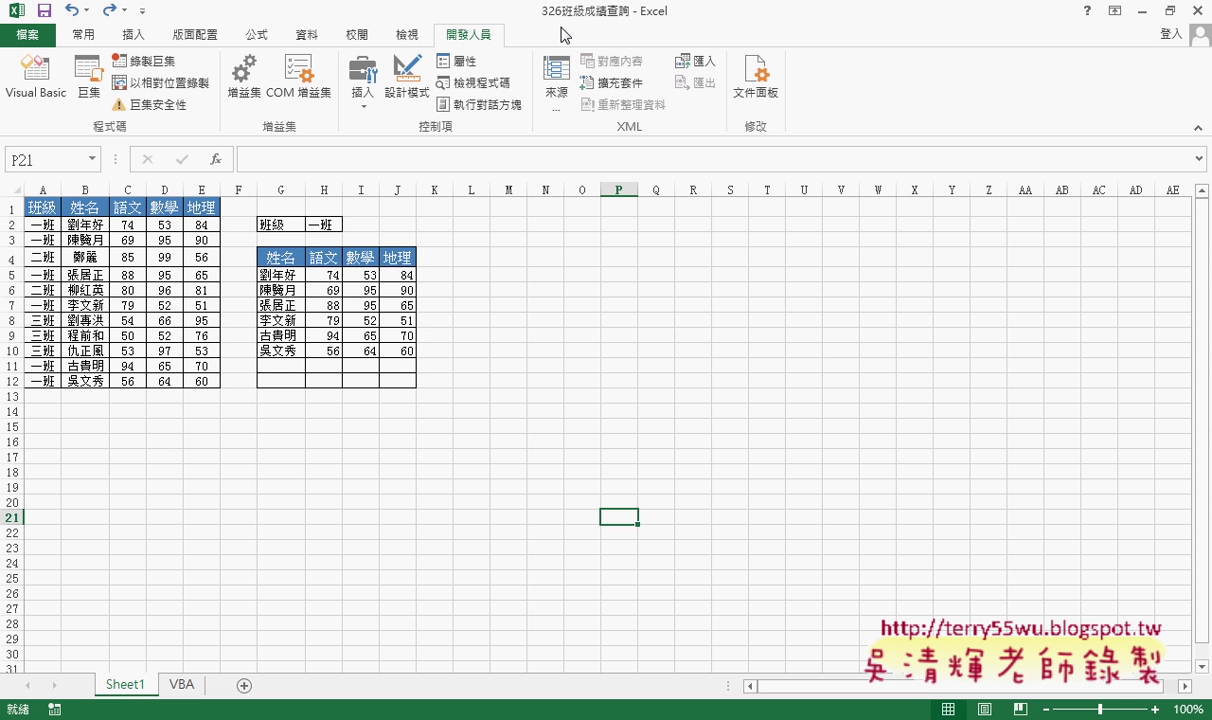
{"action": "left_click", "coordinate": [183, 685]}
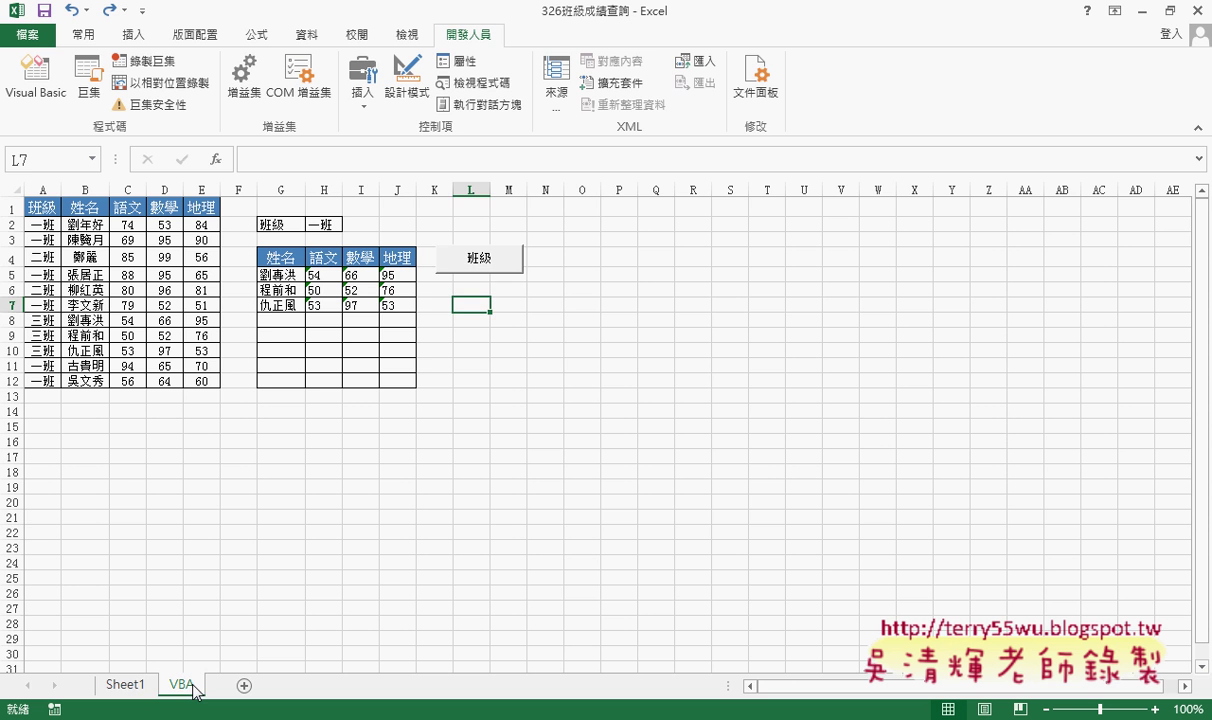
{"action": "left_click", "coordinate": [138, 686]}
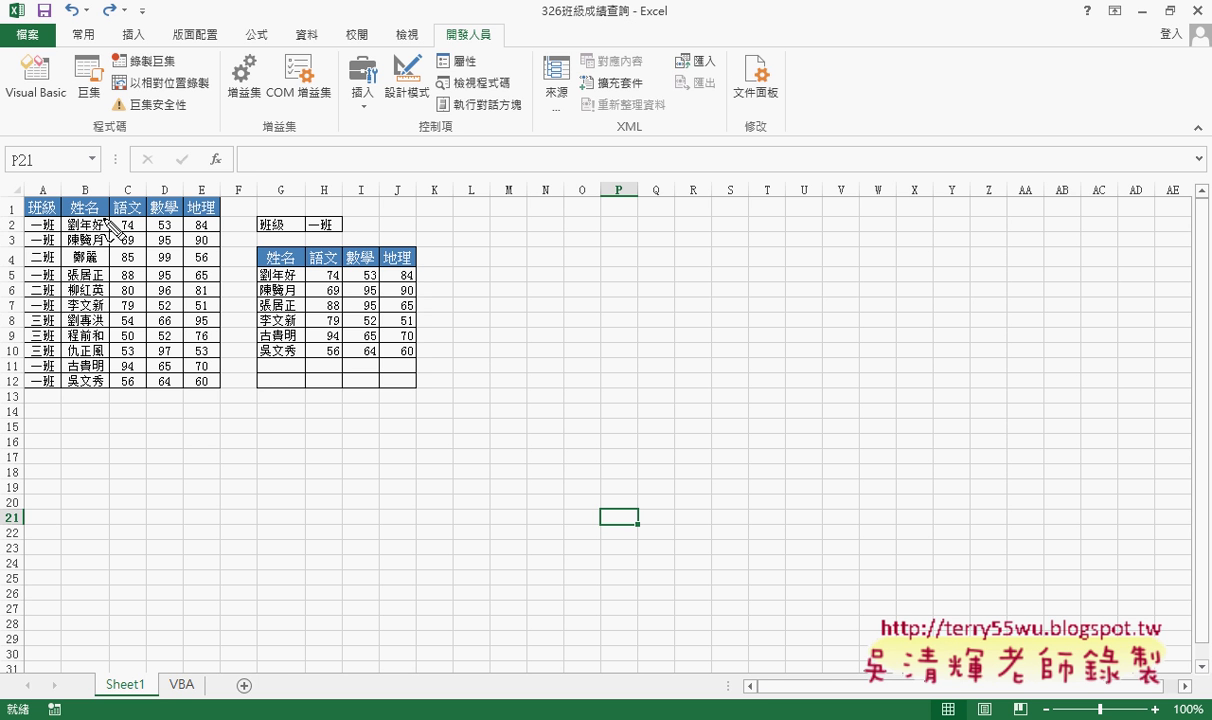
{"action": "mouse_move", "coordinate": [237, 148]}
{"action": "left_mouse_down"}
{"action": "mouse_move", "coordinate": [260, 390]}
{"action": "mouse_move", "coordinate": [253, 483]}
{"action": "left_mouse_up"}
{"action": "mouse_move", "coordinate": [236, 438]}
{"action": "left_mouse_down"}
{"action": "mouse_move", "coordinate": [145, 440]}
{"action": "mouse_move", "coordinate": [163, 462]}
{"action": "left_mouse_up"}
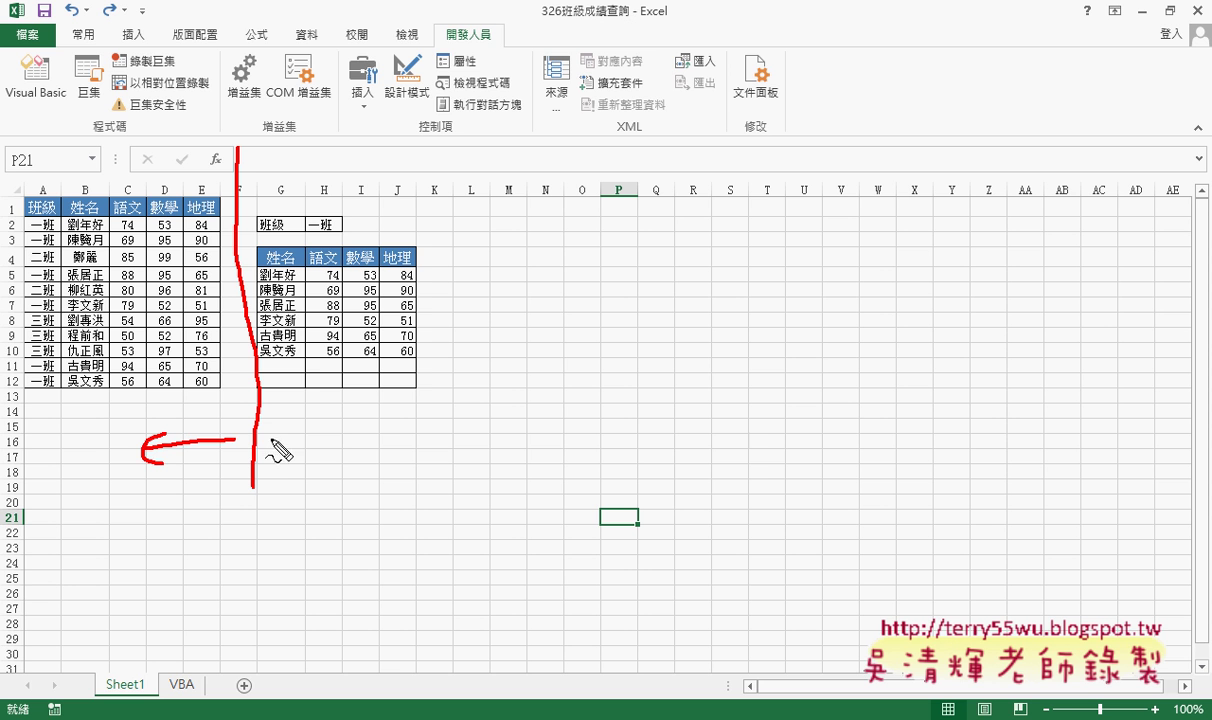
{"action": "mouse_move", "coordinate": [258, 437]}
{"action": "left_mouse_down"}
{"action": "mouse_move", "coordinate": [330, 437]}
{"action": "mouse_move", "coordinate": [318, 460]}
{"action": "left_mouse_up"}
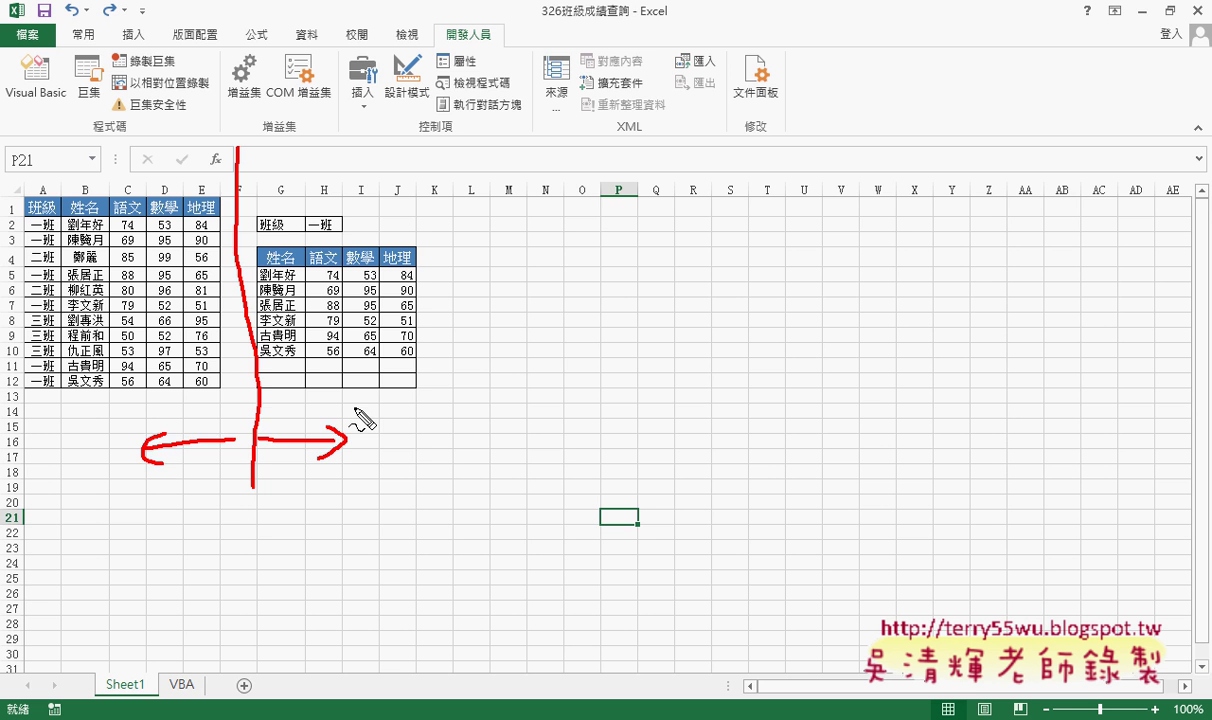
{"action": "key", "text": "Escape"}
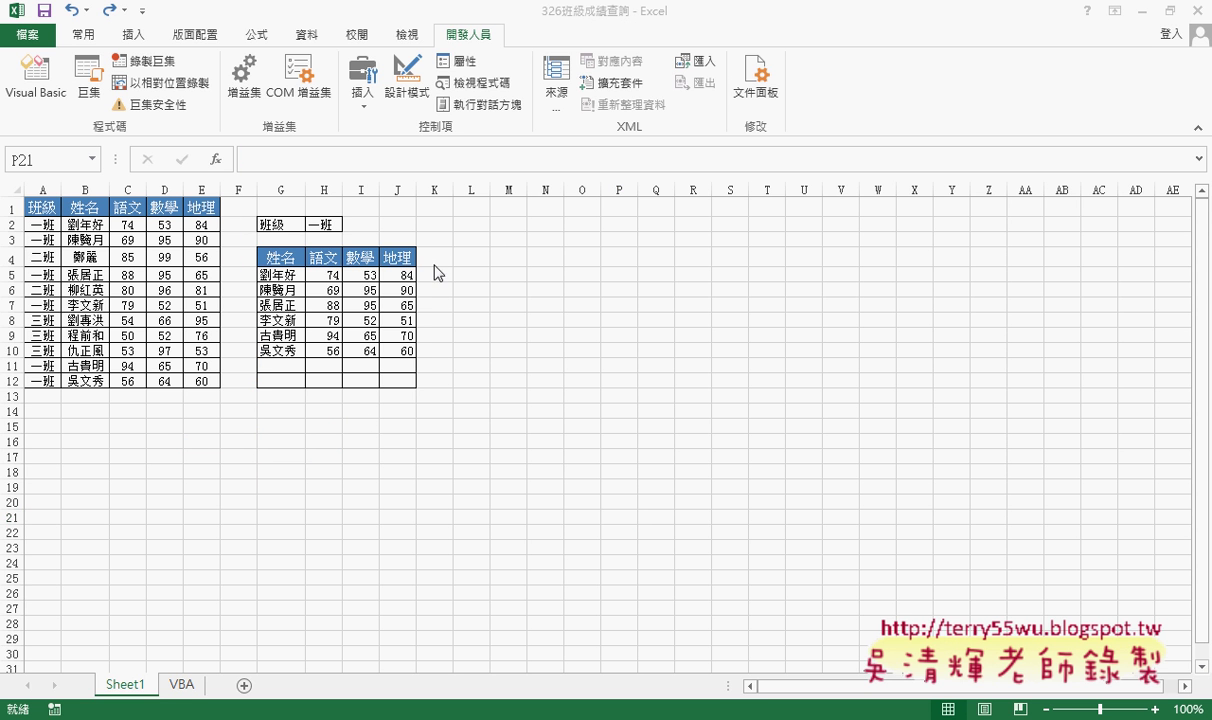
{"action": "left_click", "coordinate": [326, 226]}
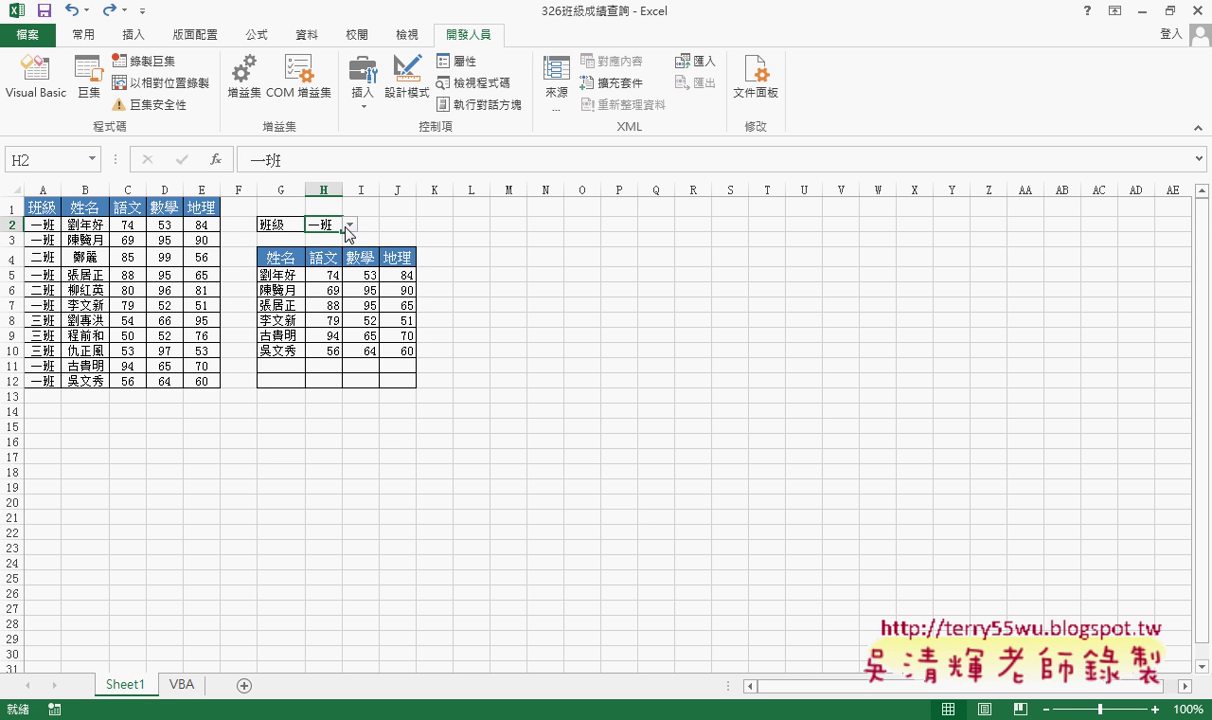
{"action": "left_click", "coordinate": [349, 226]}
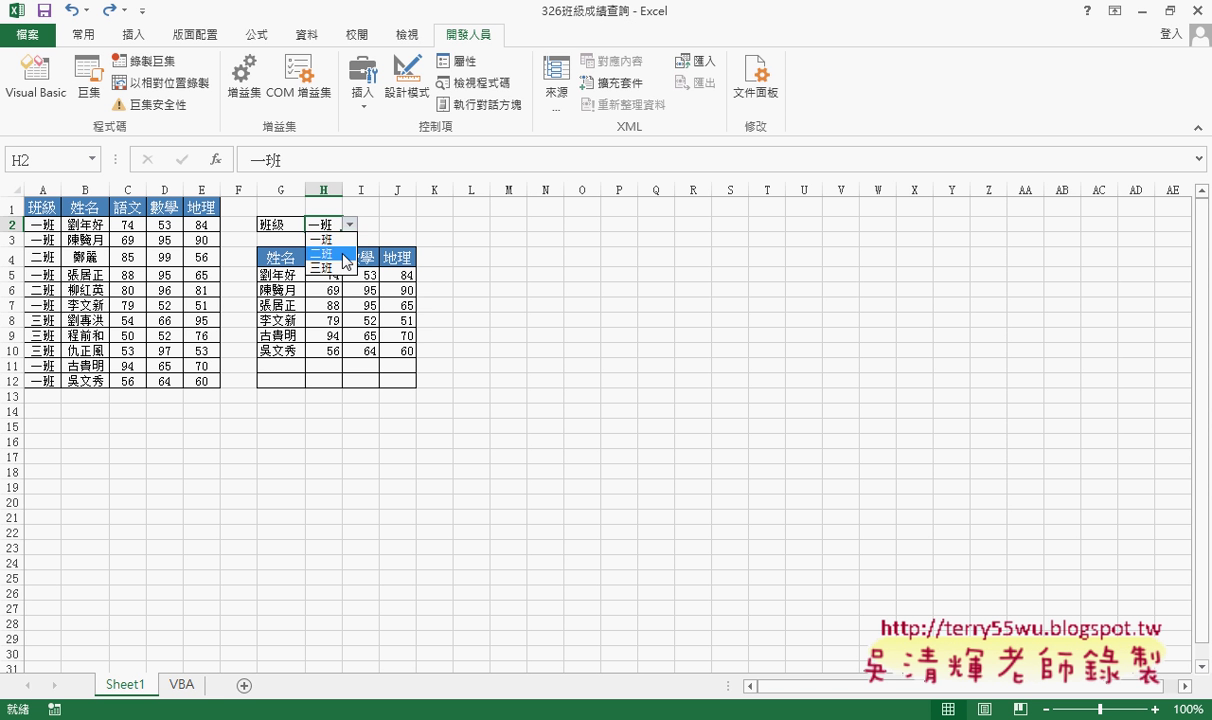
{"action": "left_click", "coordinate": [342, 254]}
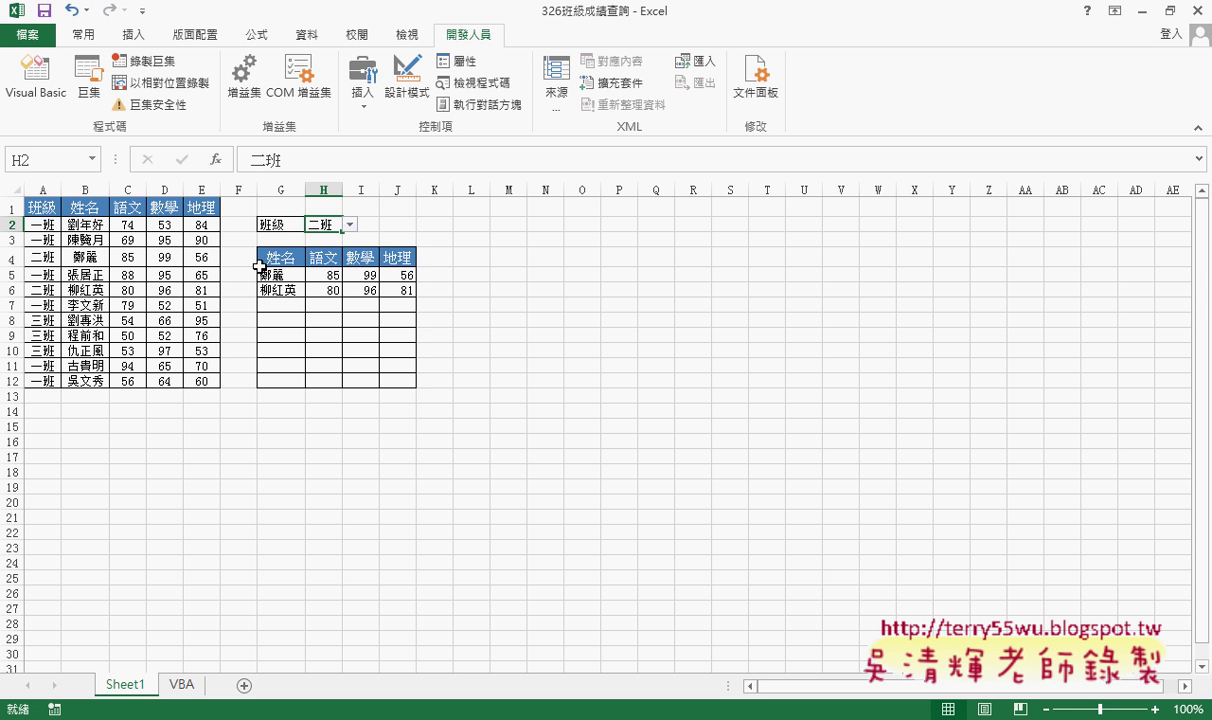
{"action": "left_click", "coordinate": [349, 224]}
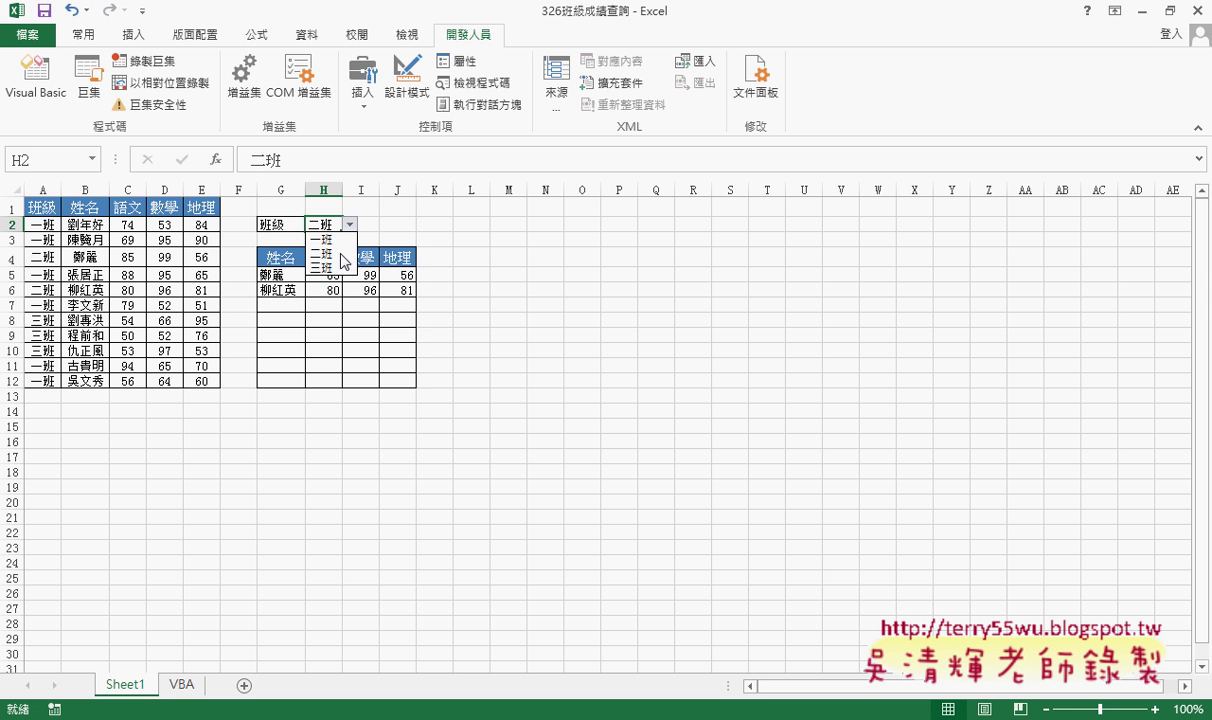
{"action": "left_click", "coordinate": [325, 264]}
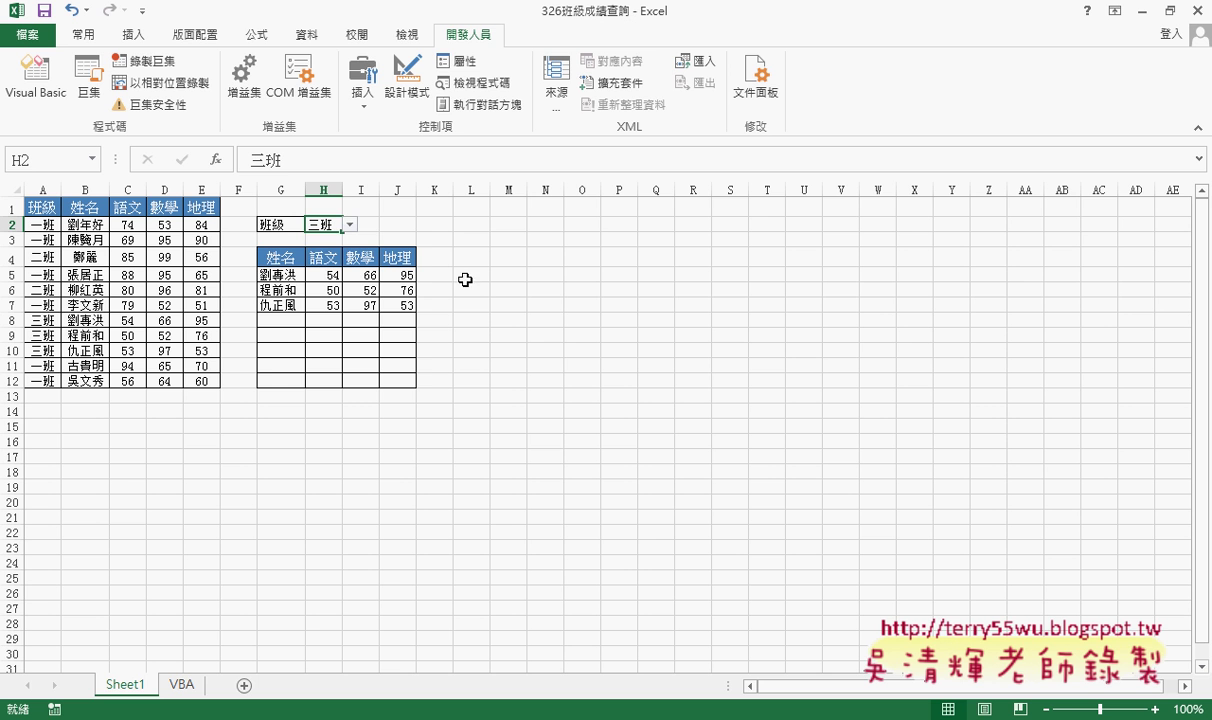
{"action": "left_click", "coordinate": [349, 224]}
{"action": "left_click", "coordinate": [342, 241]}
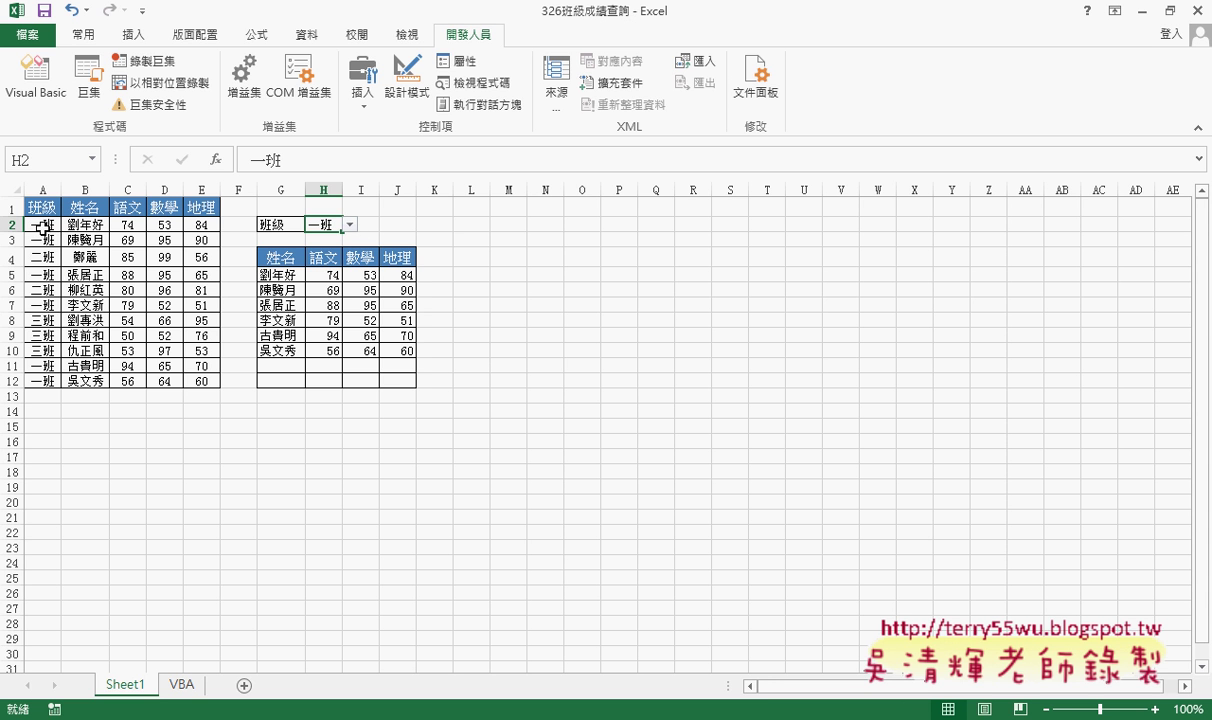
Highlight the class range A2:A12 and the name range B2:B12, then open H2's class list.
{"action": "left_click_drag", "start_coordinate": [44, 224], "coordinate": [47, 380]}
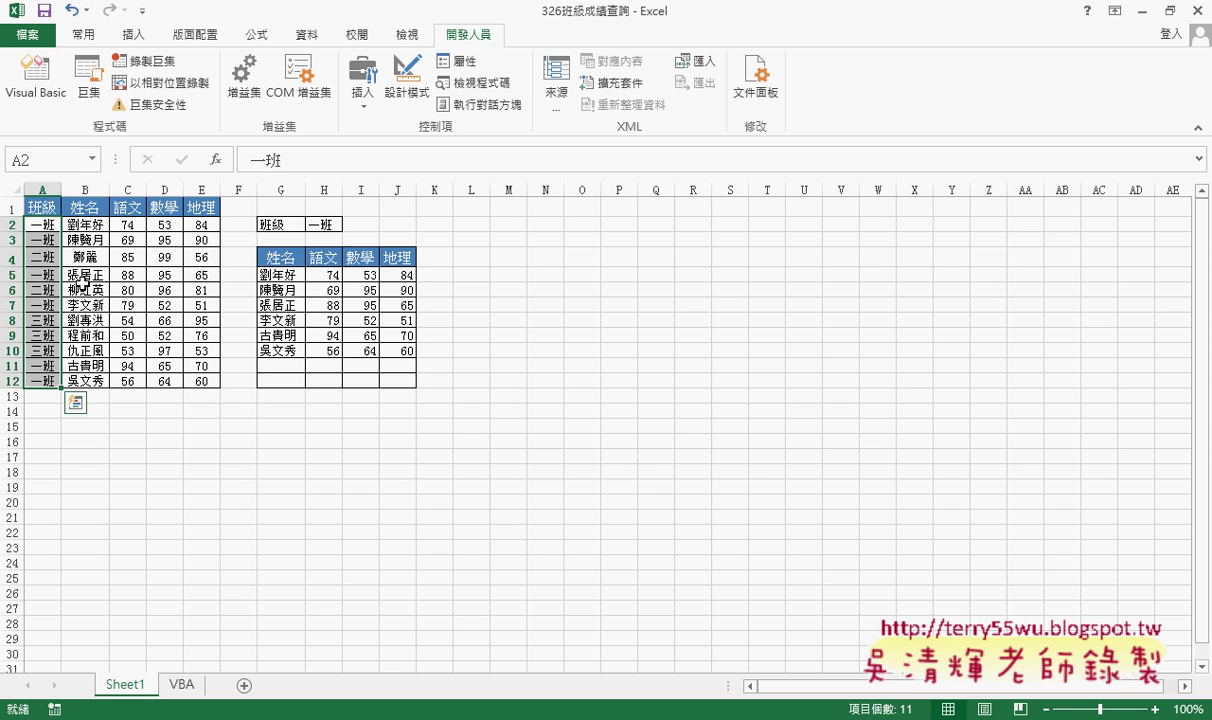
{"action": "left_click_drag", "start_coordinate": [84, 225], "coordinate": [99, 382]}
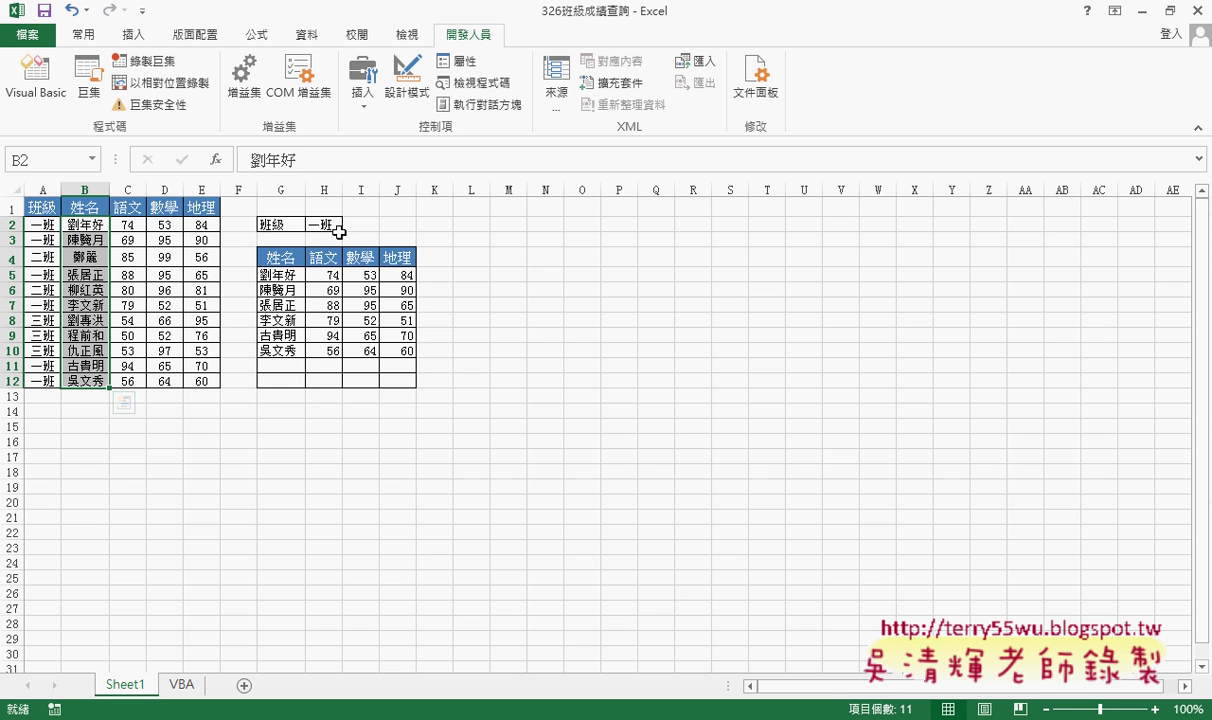
{"action": "left_click_drag", "start_coordinate": [40, 225], "coordinate": [48, 381]}
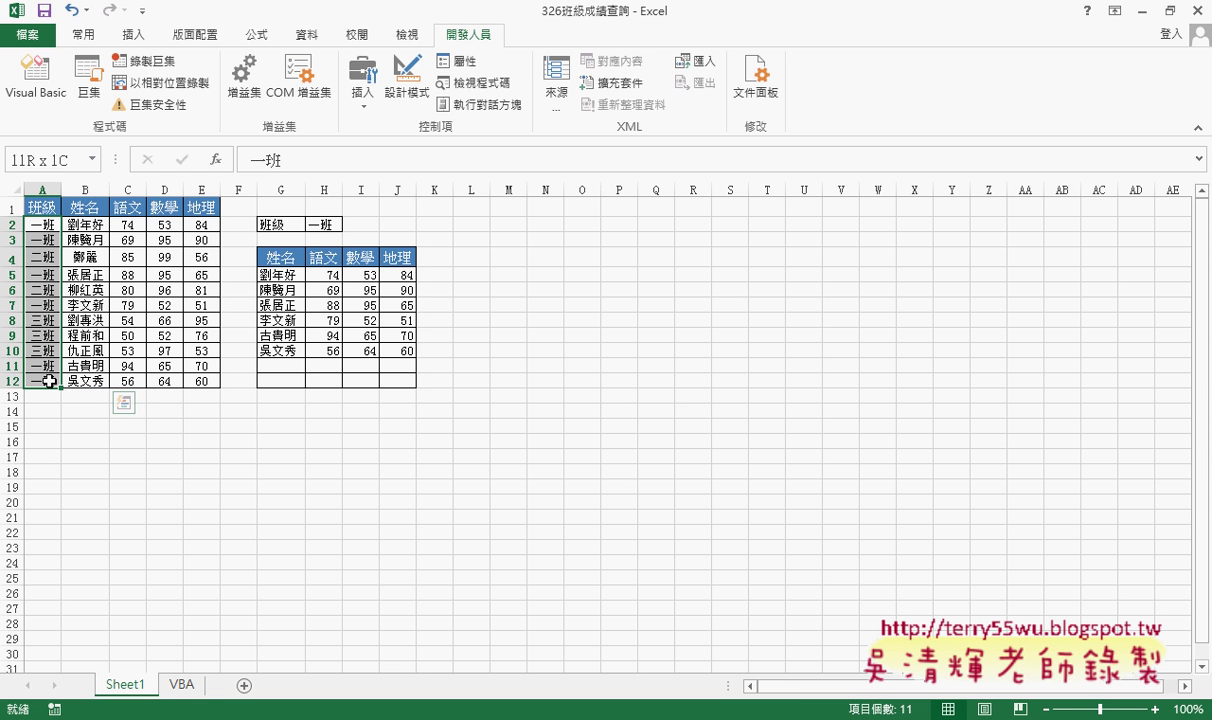
{"action": "left_click", "coordinate": [328, 224]}
{"action": "left_click", "coordinate": [350, 226]}
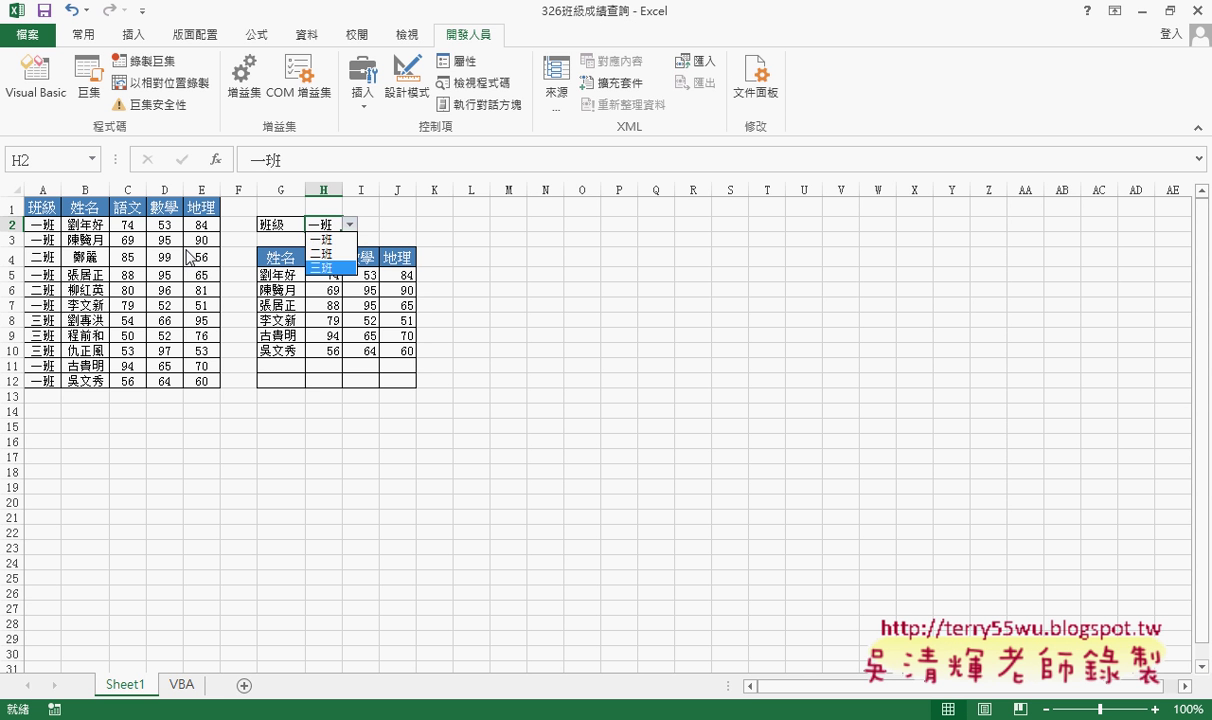
Mark the data edges, the 一班 entry and a results arrow with the pen, then clear them and return to the notes.
{"action": "left_click_drag", "start_coordinate": [60, 167], "coordinate": [66, 420]}
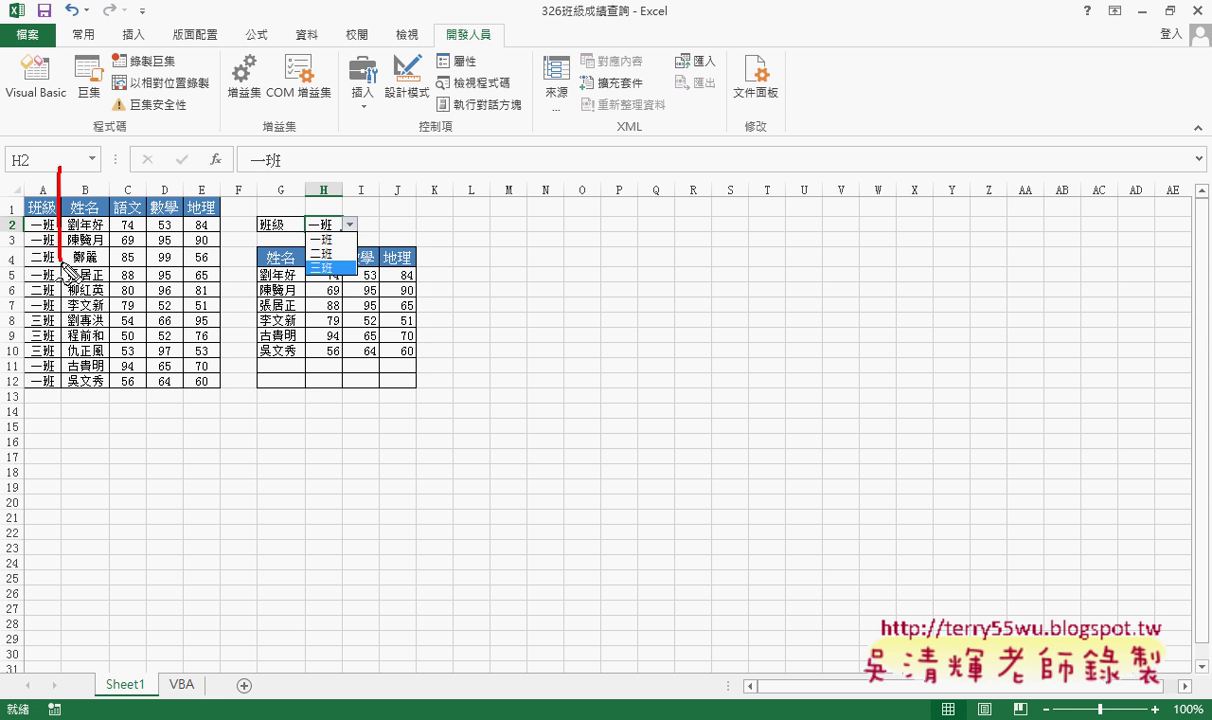
{"action": "left_click_drag", "start_coordinate": [226, 173], "coordinate": [218, 418]}
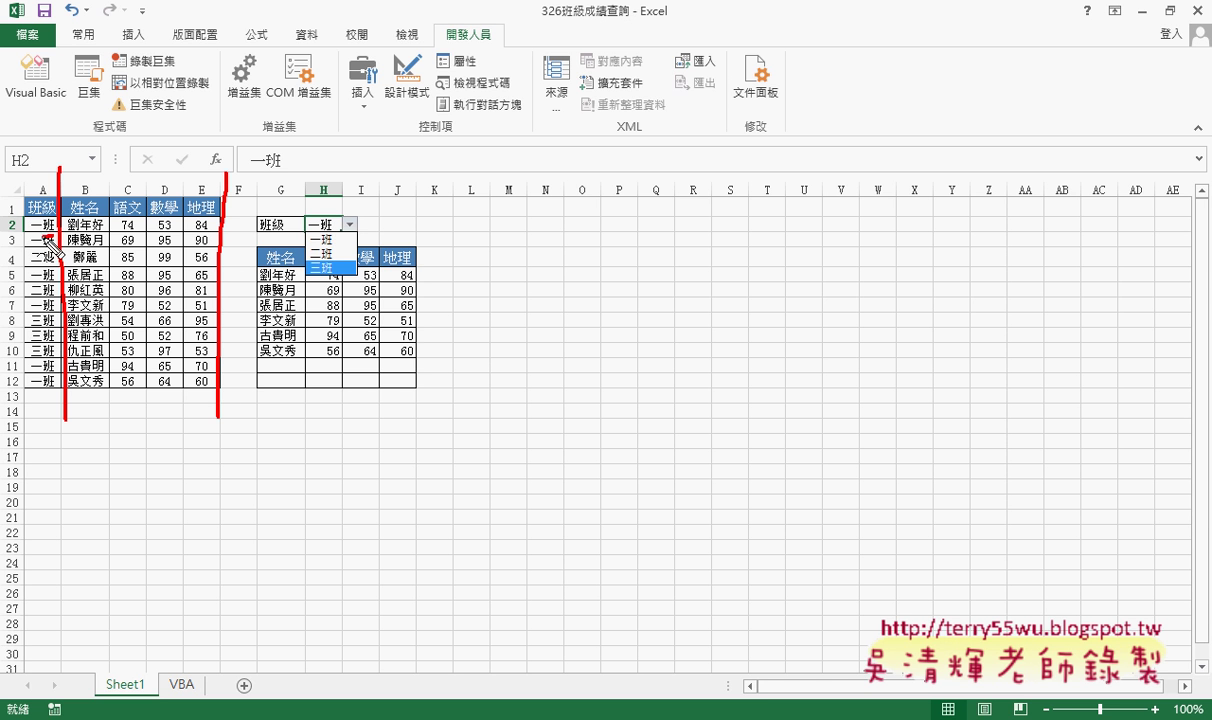
{"action": "mouse_move", "coordinate": [50, 216]}
{"action": "left_mouse_down"}
{"action": "mouse_move", "coordinate": [52, 234]}
{"action": "mouse_move", "coordinate": [40, 236]}
{"action": "left_mouse_up"}
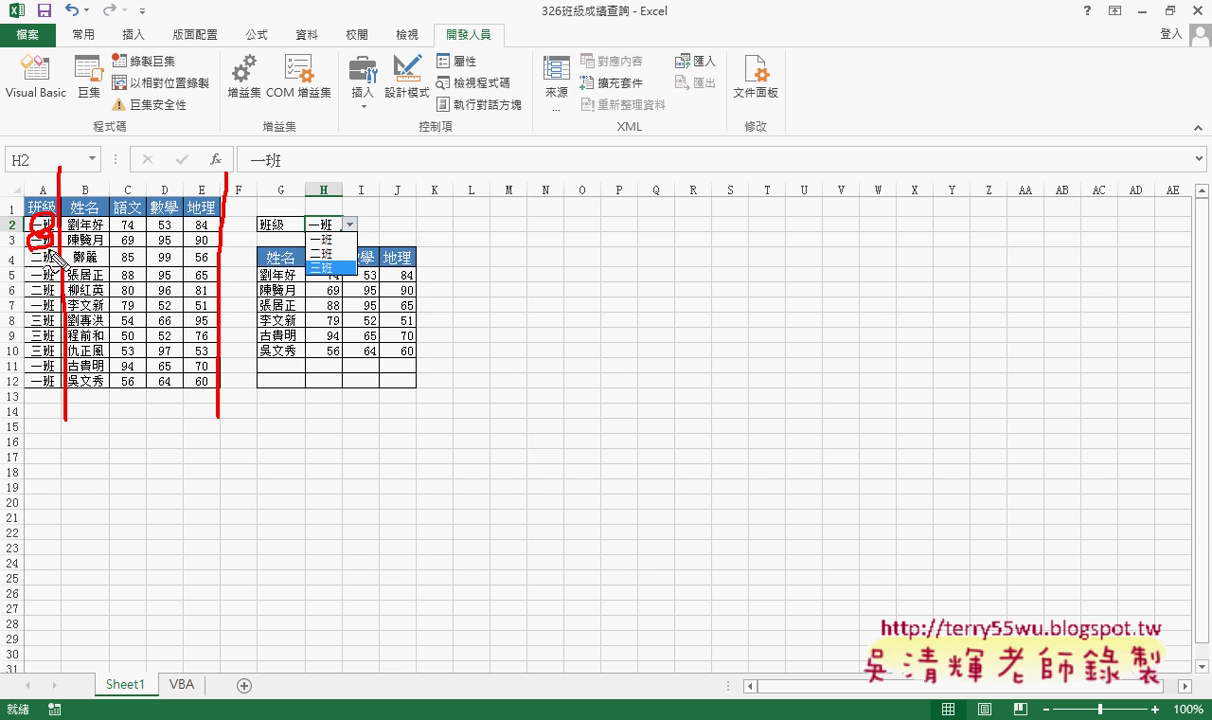
{"action": "left_click_drag", "start_coordinate": [219, 240], "coordinate": [283, 285]}
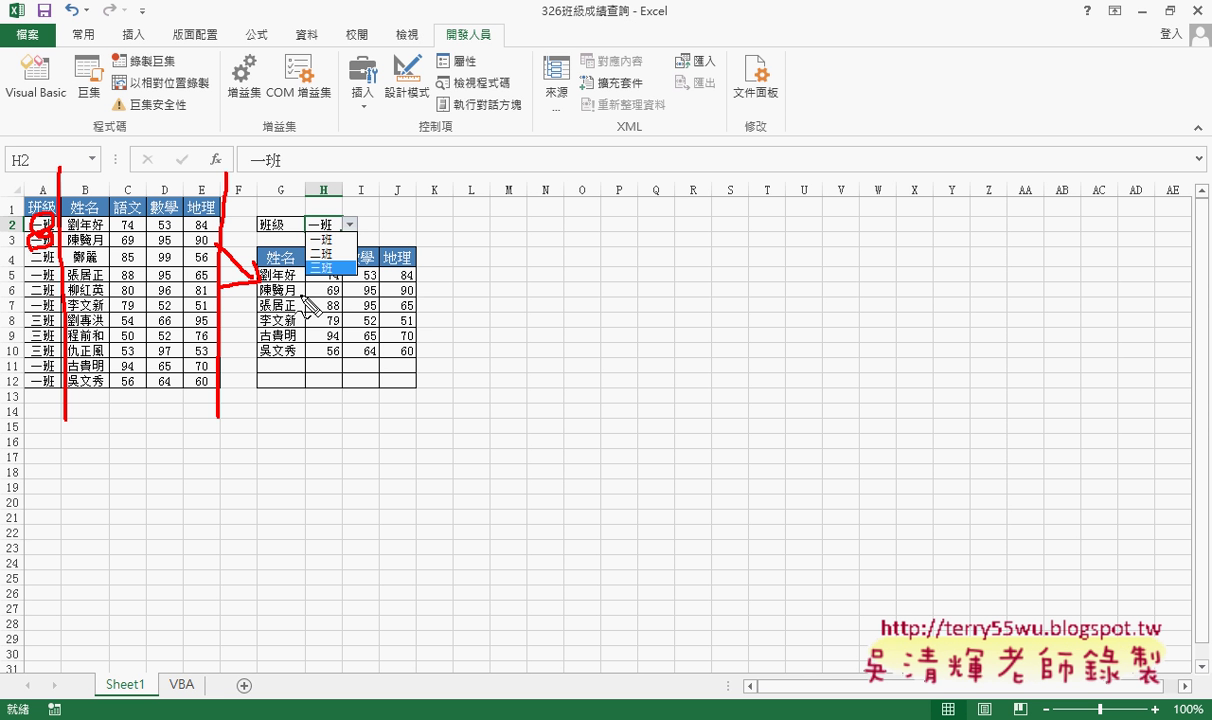
{"action": "key", "text": "Escape"}
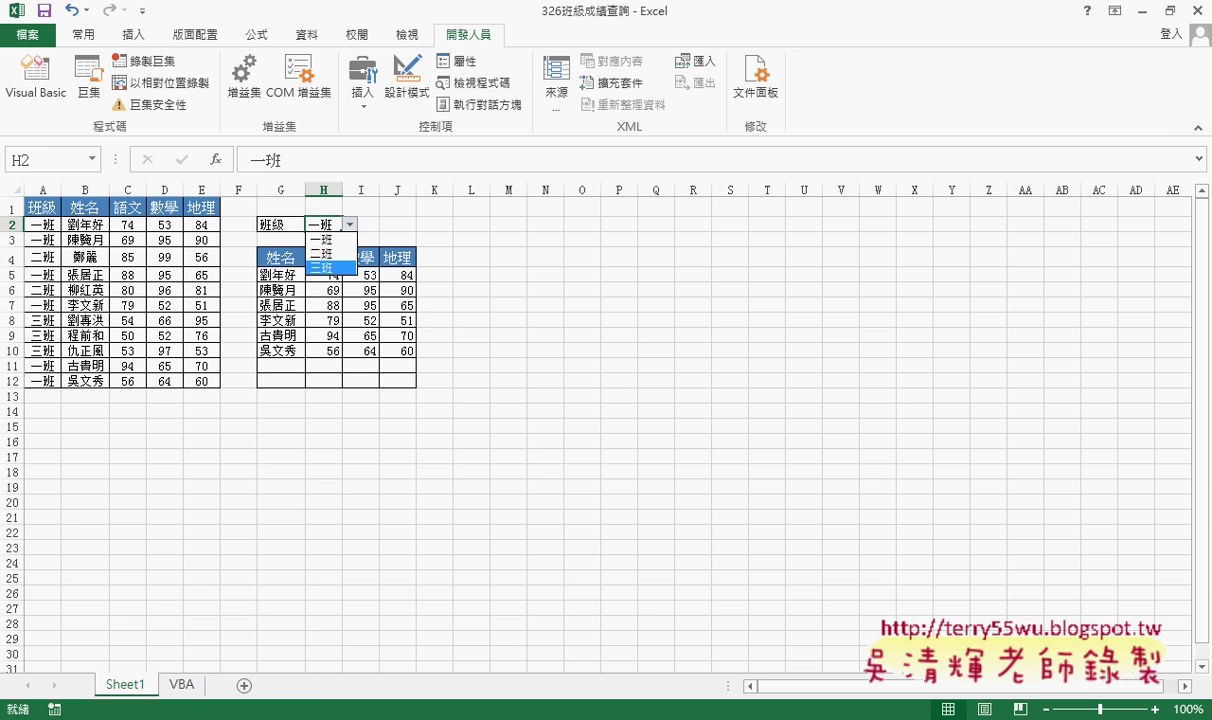
{"action": "left_click", "coordinate": [225, 690]}
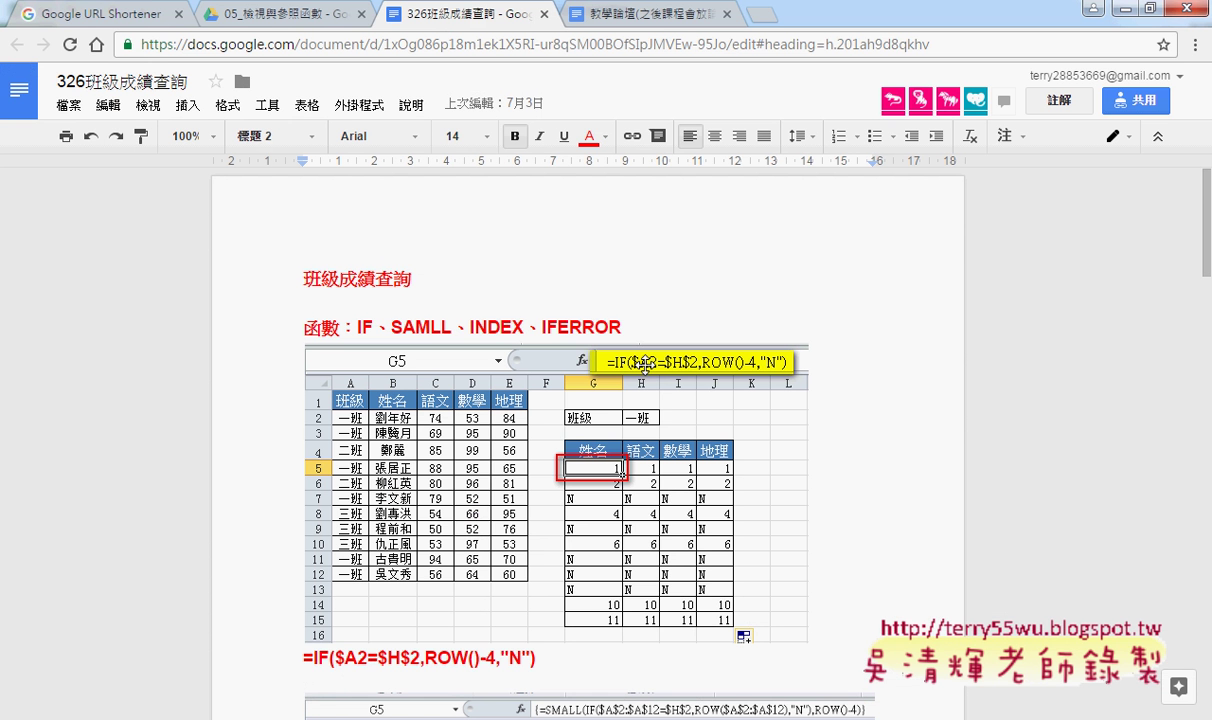
{"action": "double_click", "coordinate": [377, 322]}
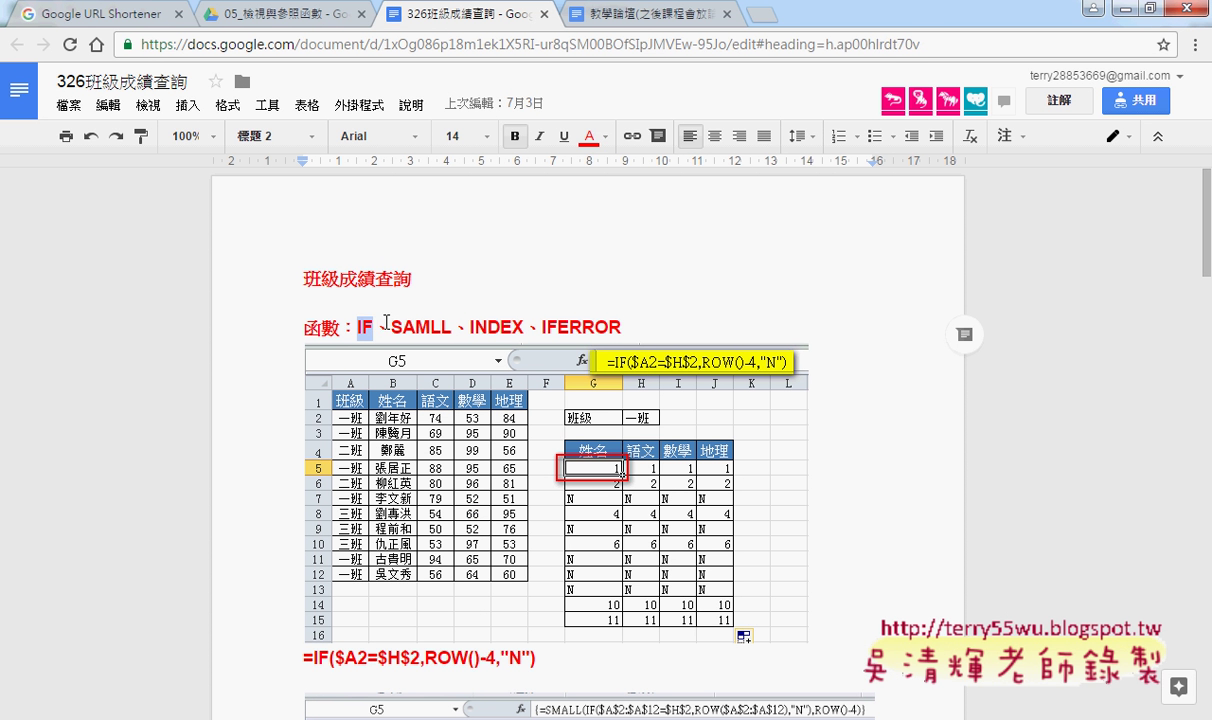
{"action": "left_click_drag", "start_coordinate": [390, 326], "coordinate": [452, 326]}
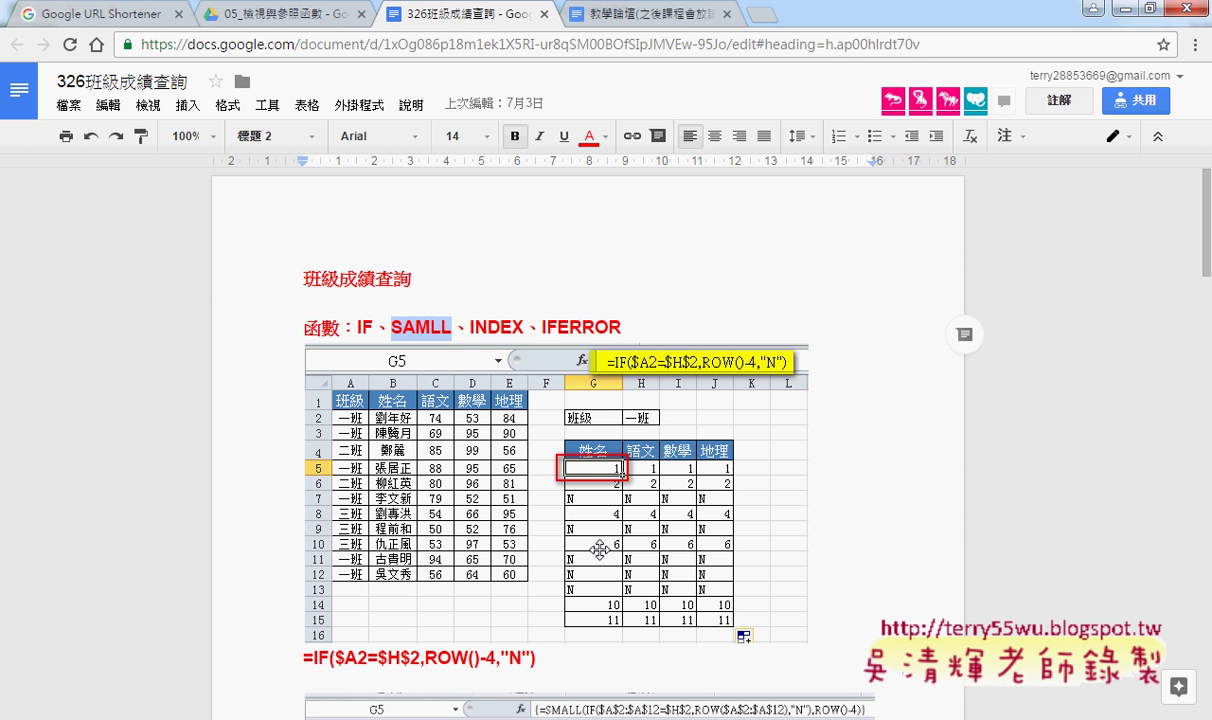
{"action": "left_click_drag", "start_coordinate": [470, 327], "coordinate": [524, 324]}
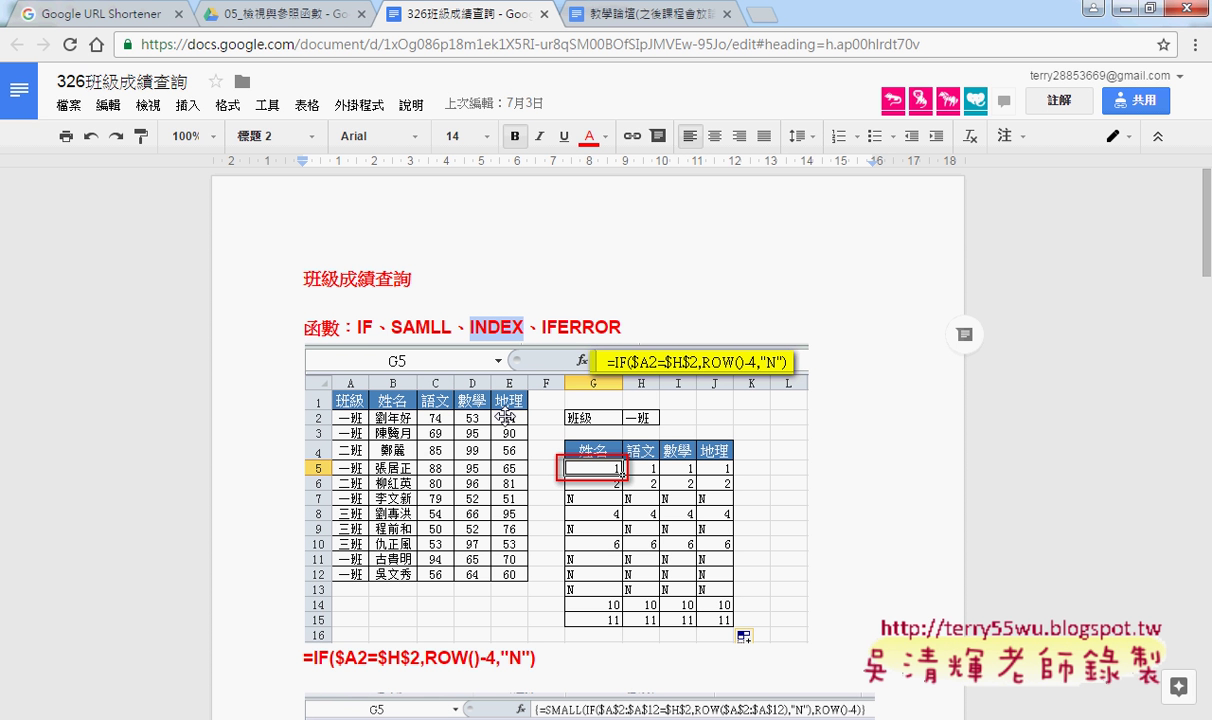
{"action": "left_click_drag", "start_coordinate": [391, 327], "coordinate": [455, 326]}
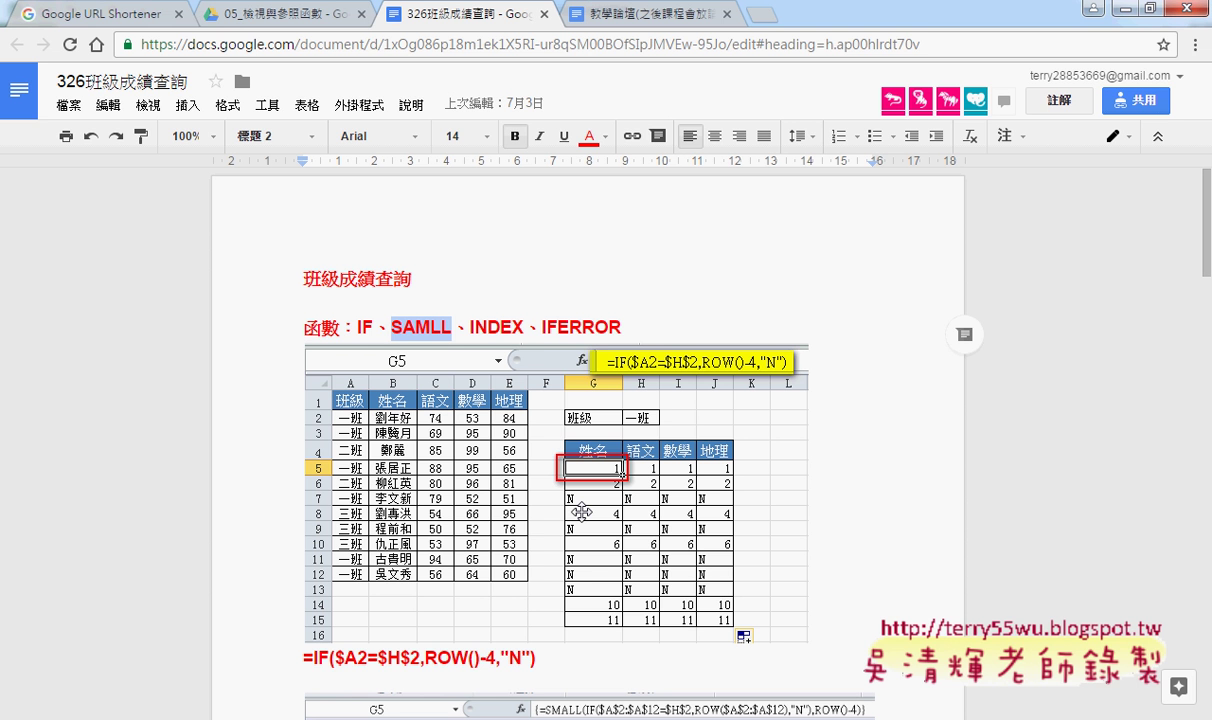
{"action": "left_click", "coordinate": [544, 325]}
{"action": "left_click_drag", "start_coordinate": [557, 321], "coordinate": [630, 323]}
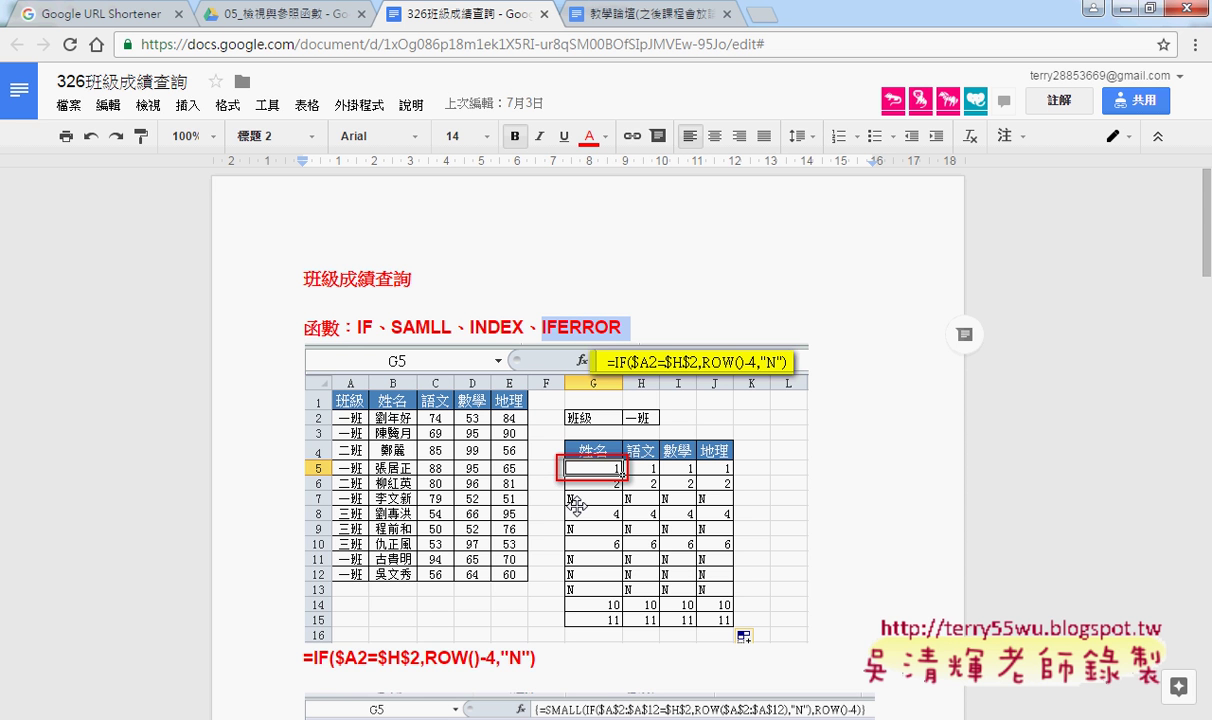
Scroll the notes down past the SMALL and INDEX examples to the IFERROR formula line.
{"action": "scroll", "coordinate": [900, 462], "scroll_direction": "down", "scroll_amount": 5}
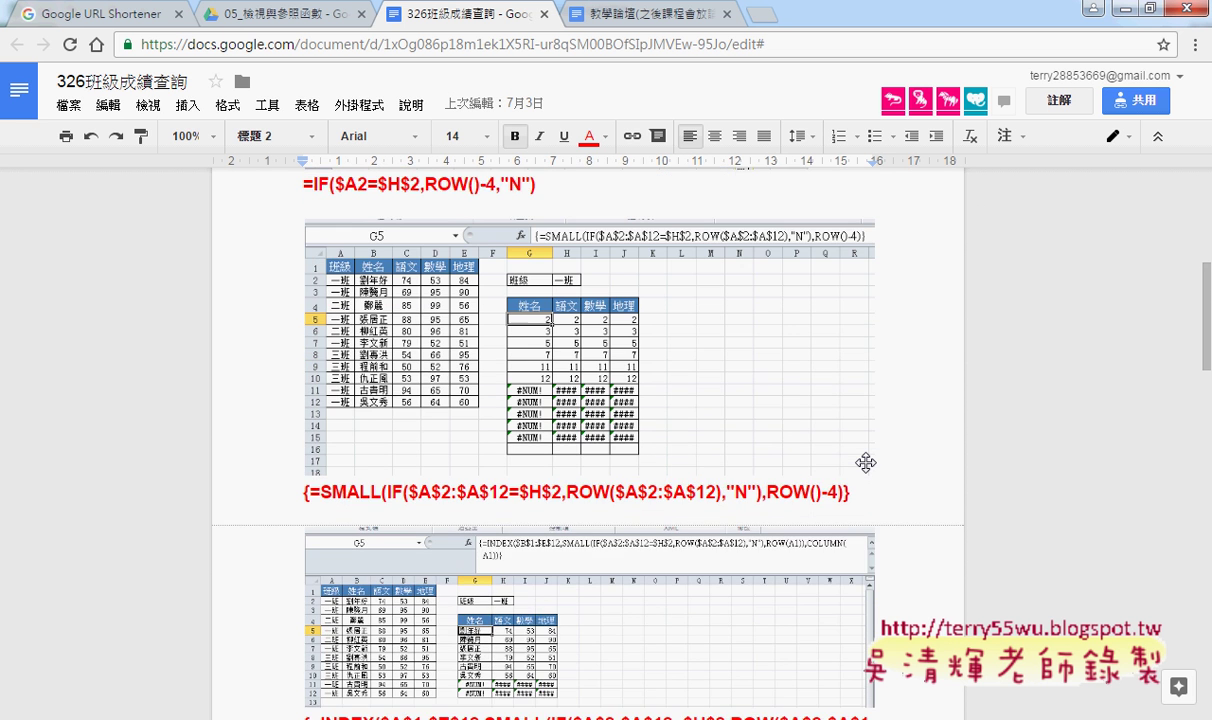
{"action": "scroll", "coordinate": [865, 462], "scroll_direction": "down", "scroll_amount": 2}
{"action": "scroll", "coordinate": [860, 460], "scroll_direction": "up", "scroll_amount": 3}
{"action": "scroll", "coordinate": [785, 442], "scroll_direction": "down", "scroll_amount": 2}
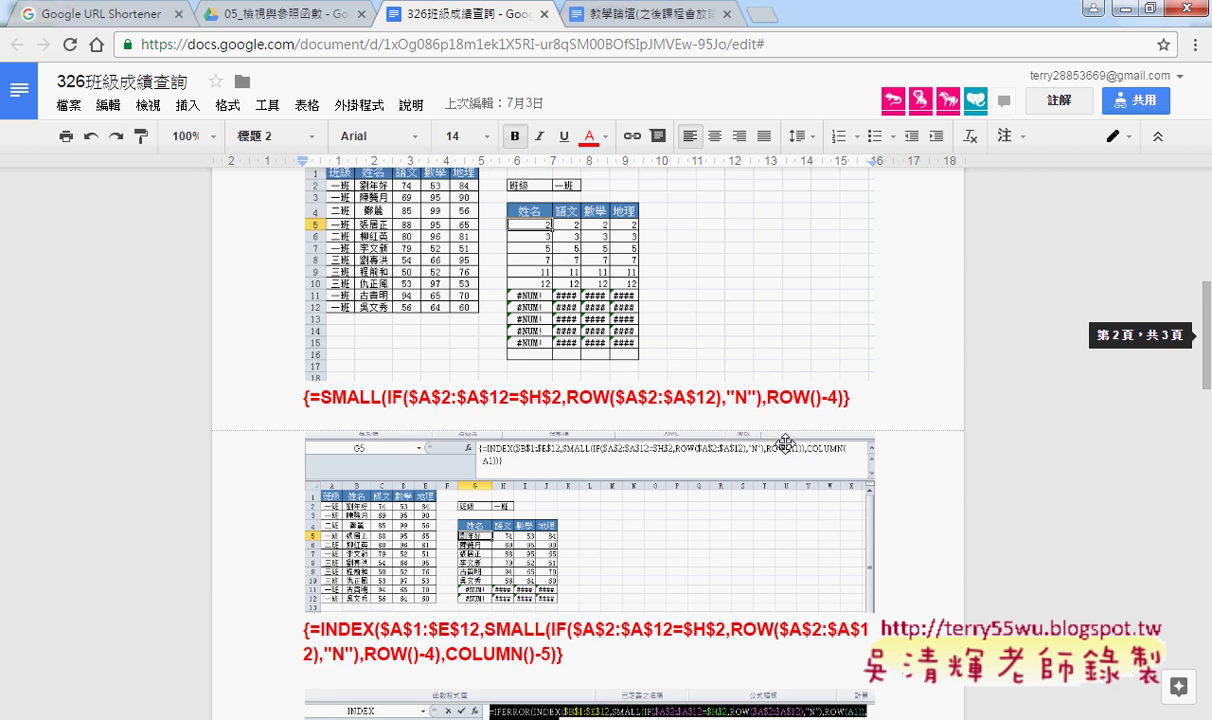
{"action": "scroll", "coordinate": [740, 444], "scroll_direction": "down", "scroll_amount": 1}
{"action": "scroll", "coordinate": [780, 468], "scroll_direction": "down", "scroll_amount": 3}
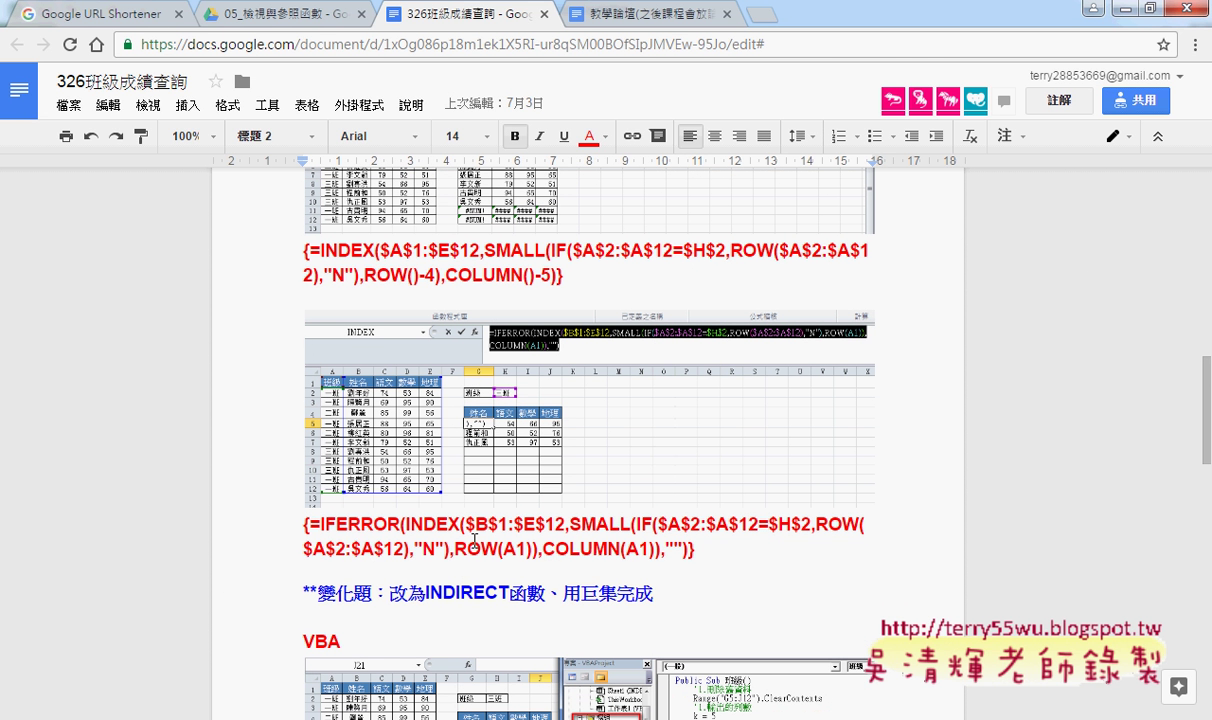
{"action": "left_click", "coordinate": [307, 528]}
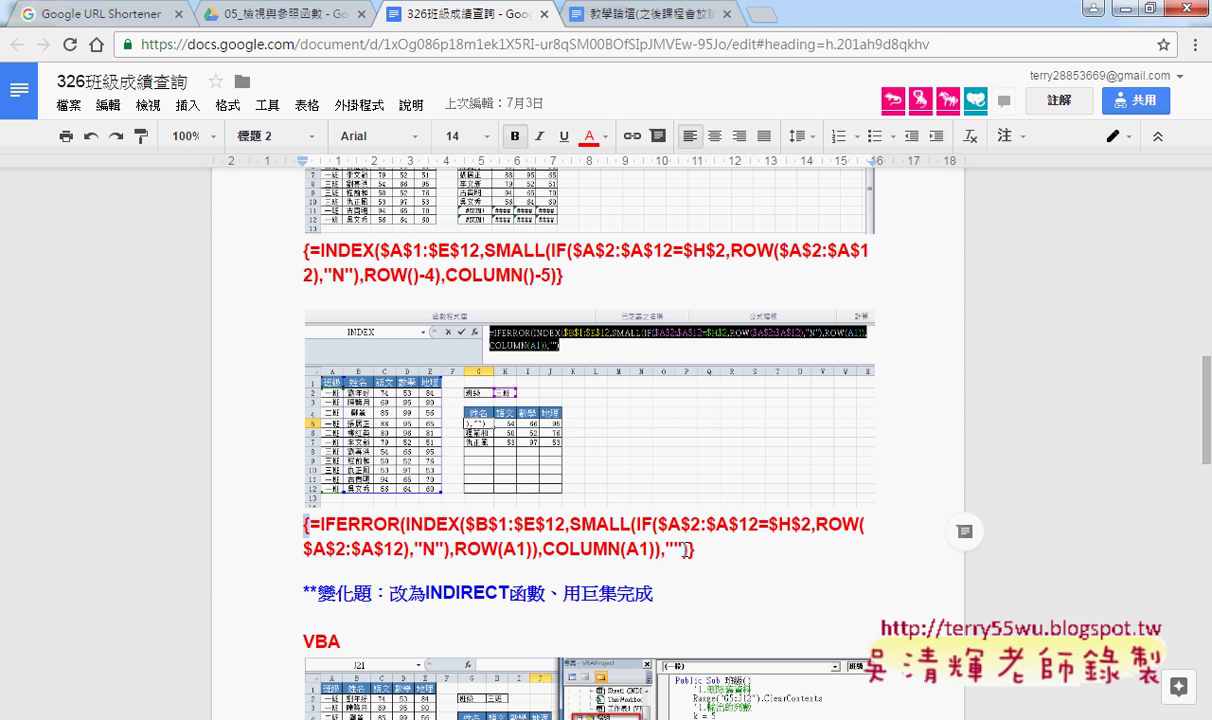
Select the full {=IFERROR(INDEX(...SMALL(IF(...))))} formula line and switch back to Excel.
{"action": "left_click_drag", "start_coordinate": [685, 550], "coordinate": [769, 552]}
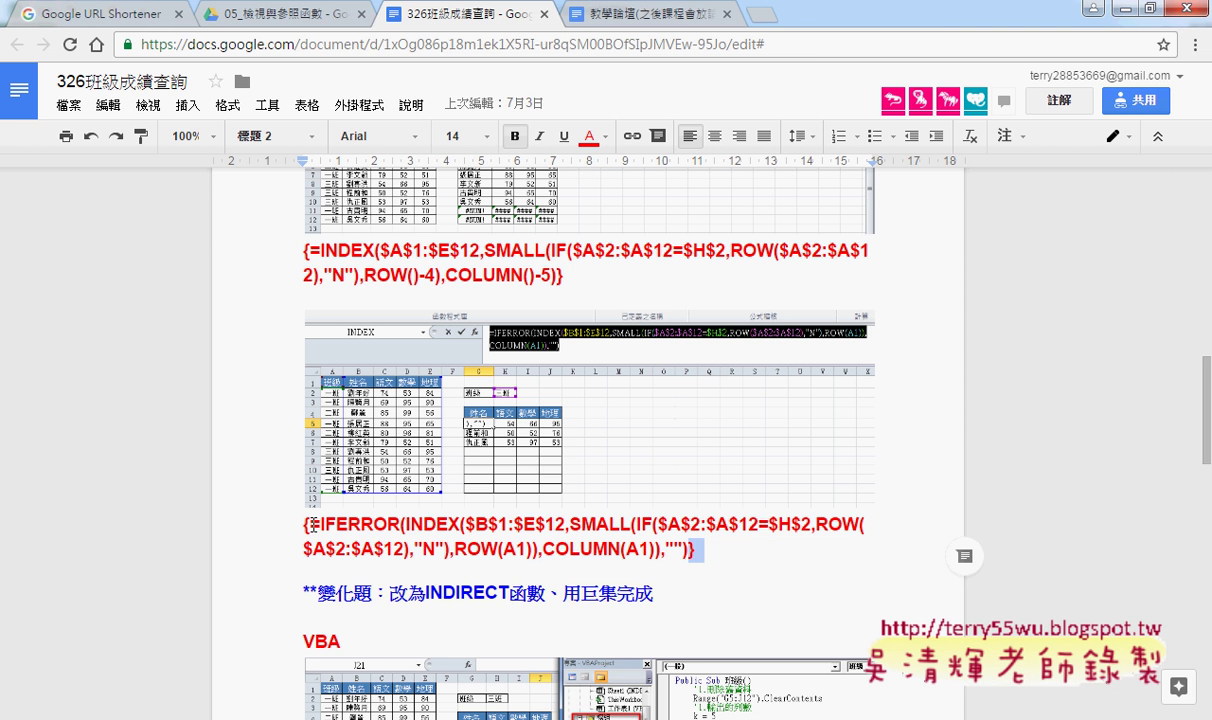
{"action": "left_click_drag", "start_coordinate": [304, 527], "coordinate": [690, 551]}
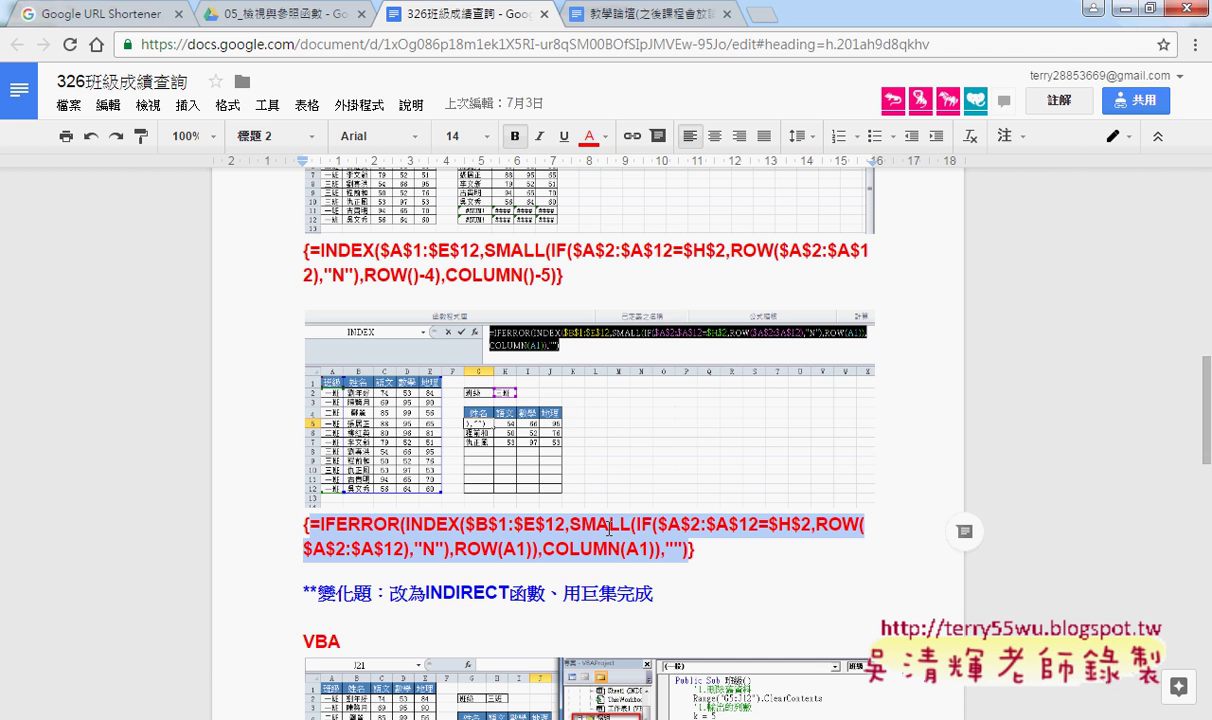
{"action": "key", "text": "alt+Tab"}
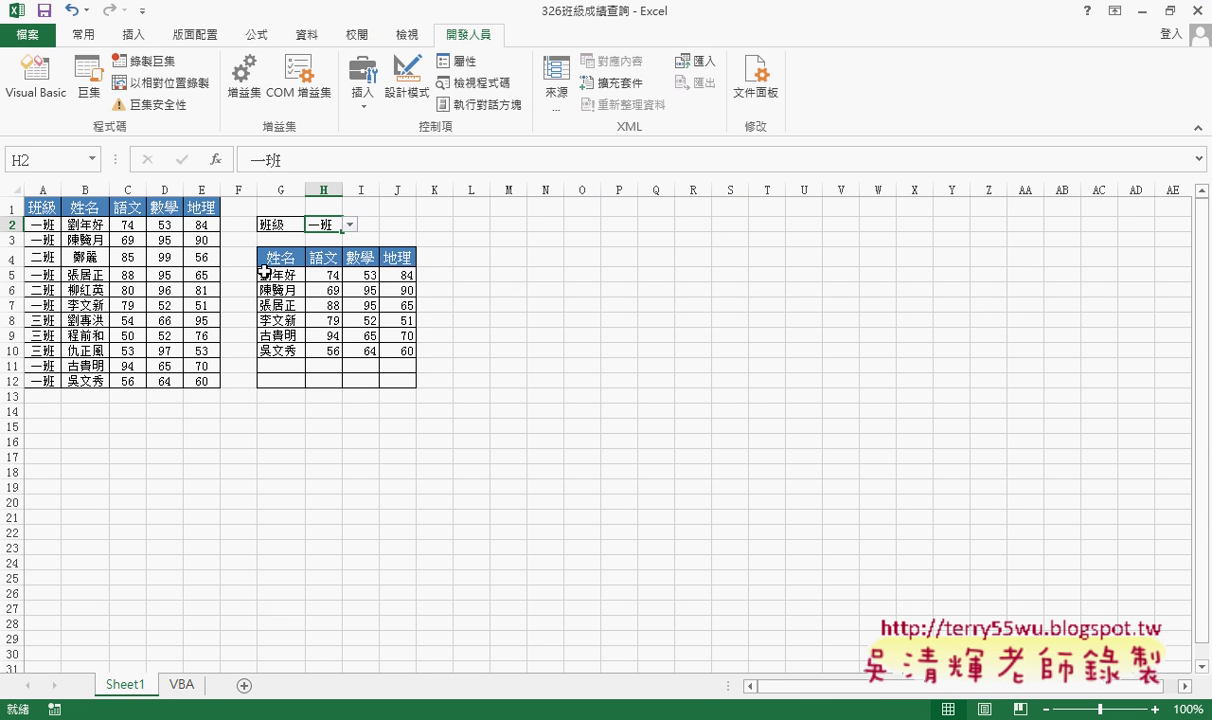
Delete the old results in G5:J12, keeping only the 姓名, 語文, 數學, 地理 headers.
{"action": "left_click_drag", "start_coordinate": [265, 275], "coordinate": [398, 375]}
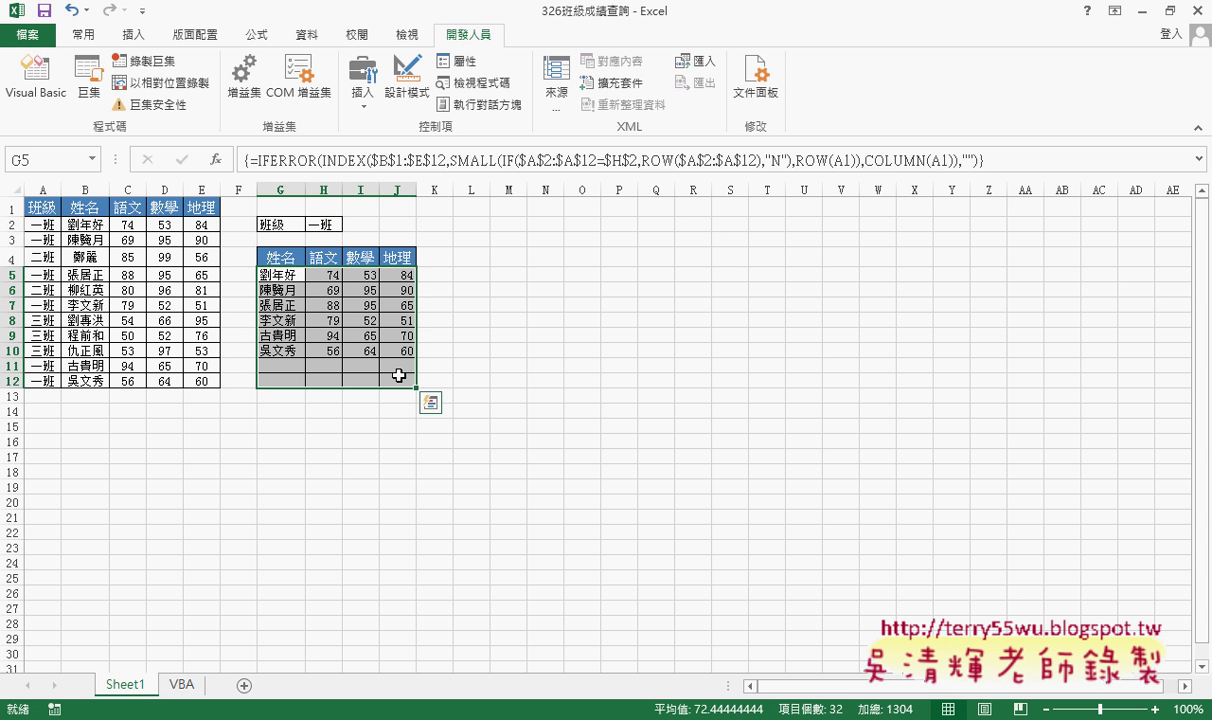
{"action": "key", "text": "Delete"}
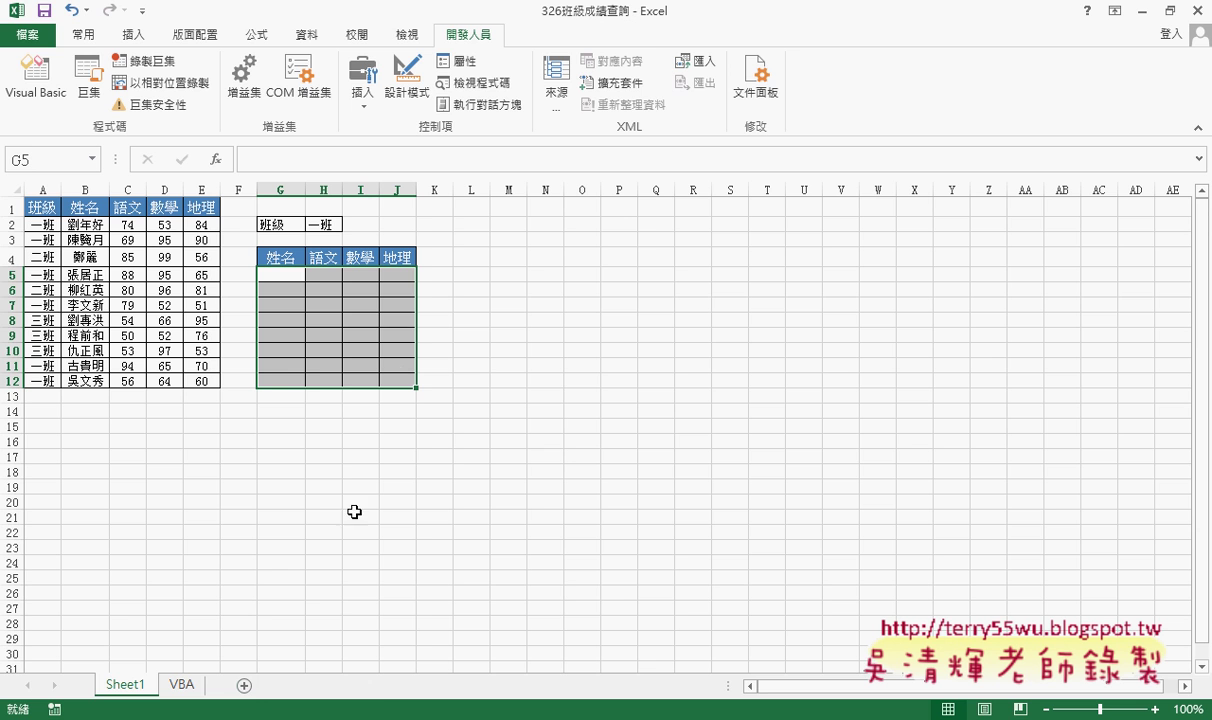
{"action": "key", "text": "alt+Tab"}
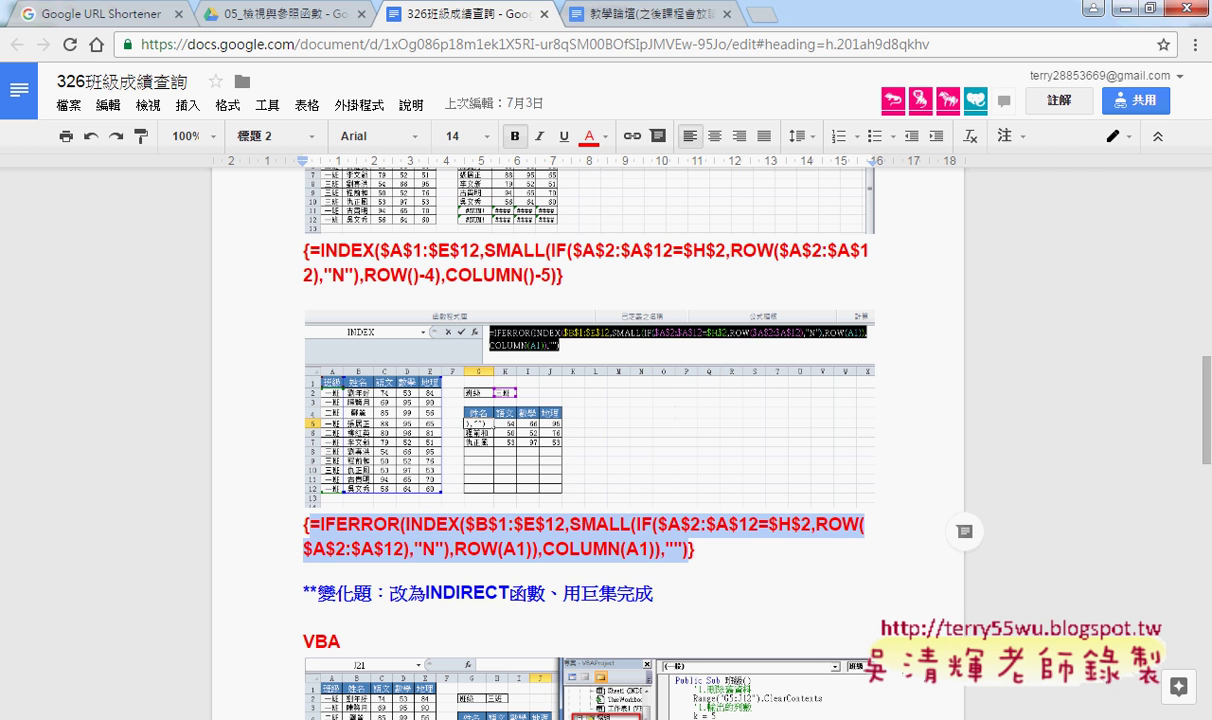
{"action": "key", "text": "alt+Tab"}
Paste the IFERROR/INDEX/SMALL formula into G5, wrapped in manually typed braces.
{"action": "left_click", "coordinate": [278, 271]}
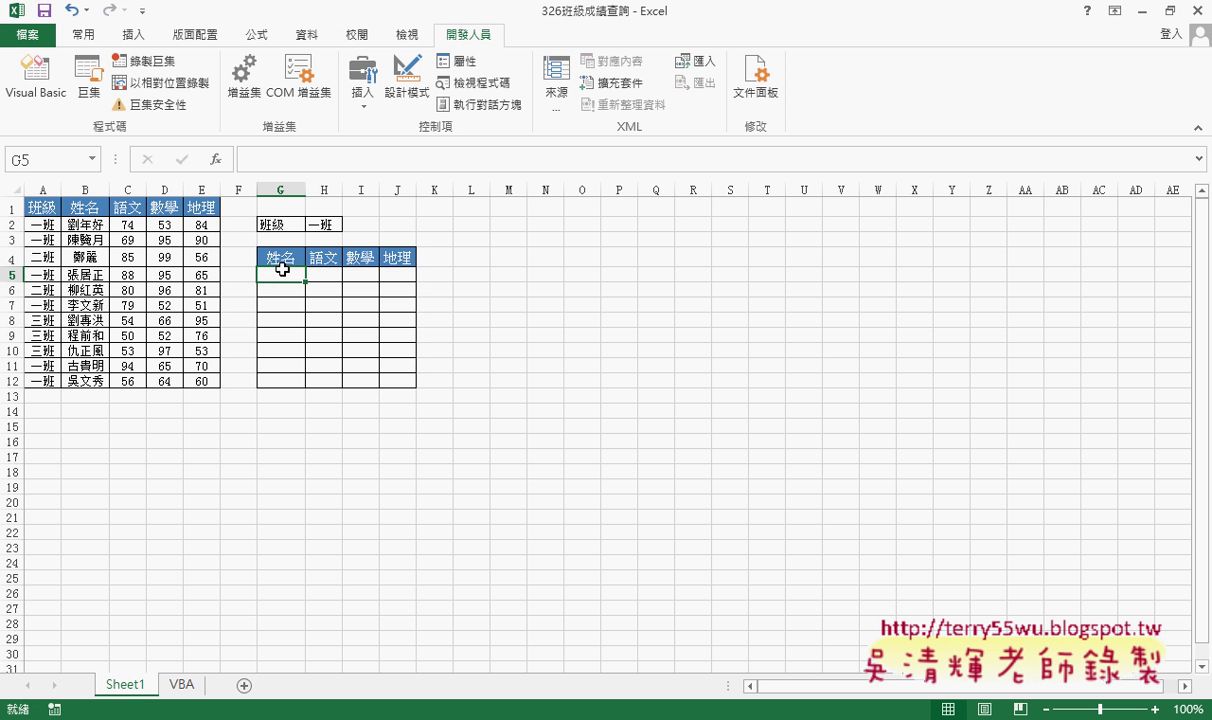
{"action": "left_click", "coordinate": [302, 156]}
{"action": "right_click", "coordinate": [302, 156]}
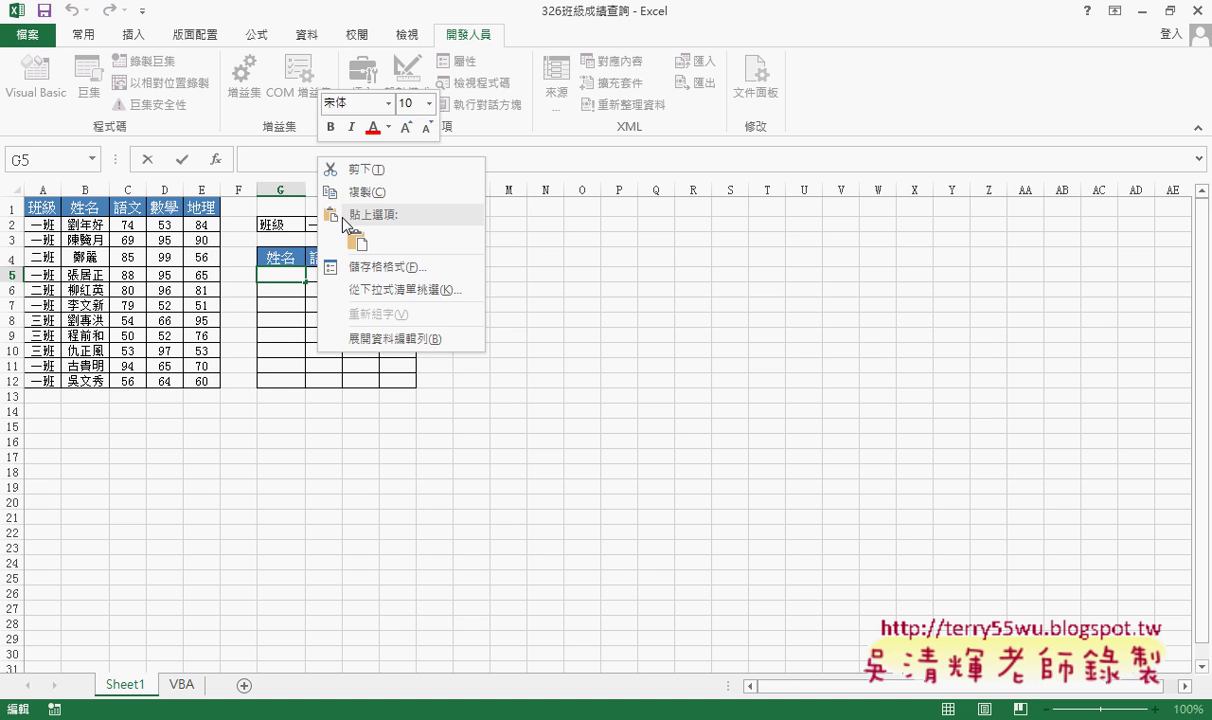
{"action": "left_click", "coordinate": [357, 243]}
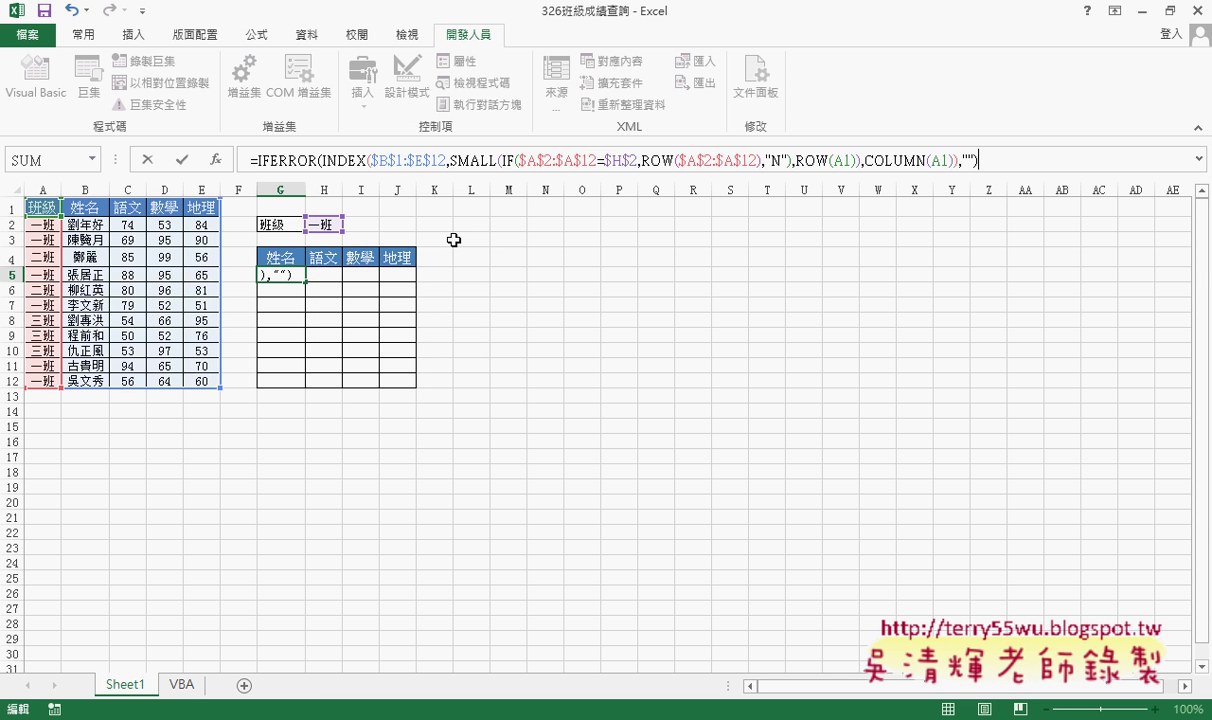
{"action": "left_click", "coordinate": [241, 155]}
{"action": "type", "text": "{"}
{"action": "key", "text": "End"}
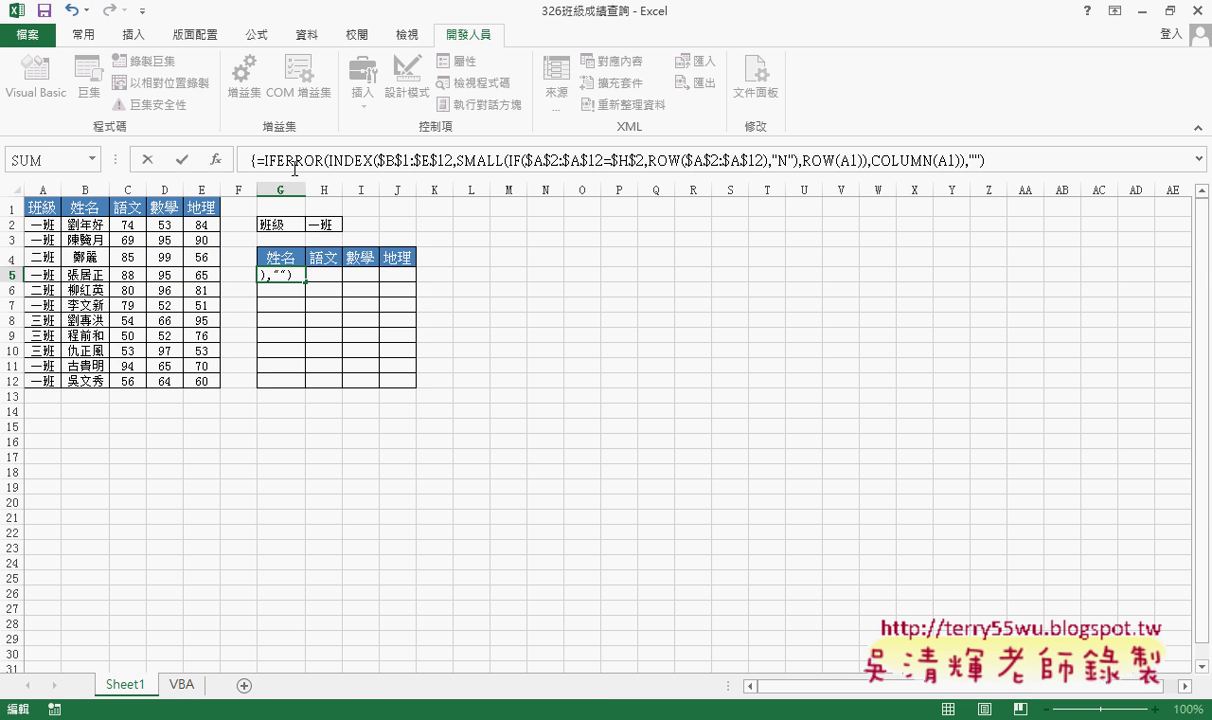
{"action": "type", "text": "}"}
{"action": "key", "text": "Return"}
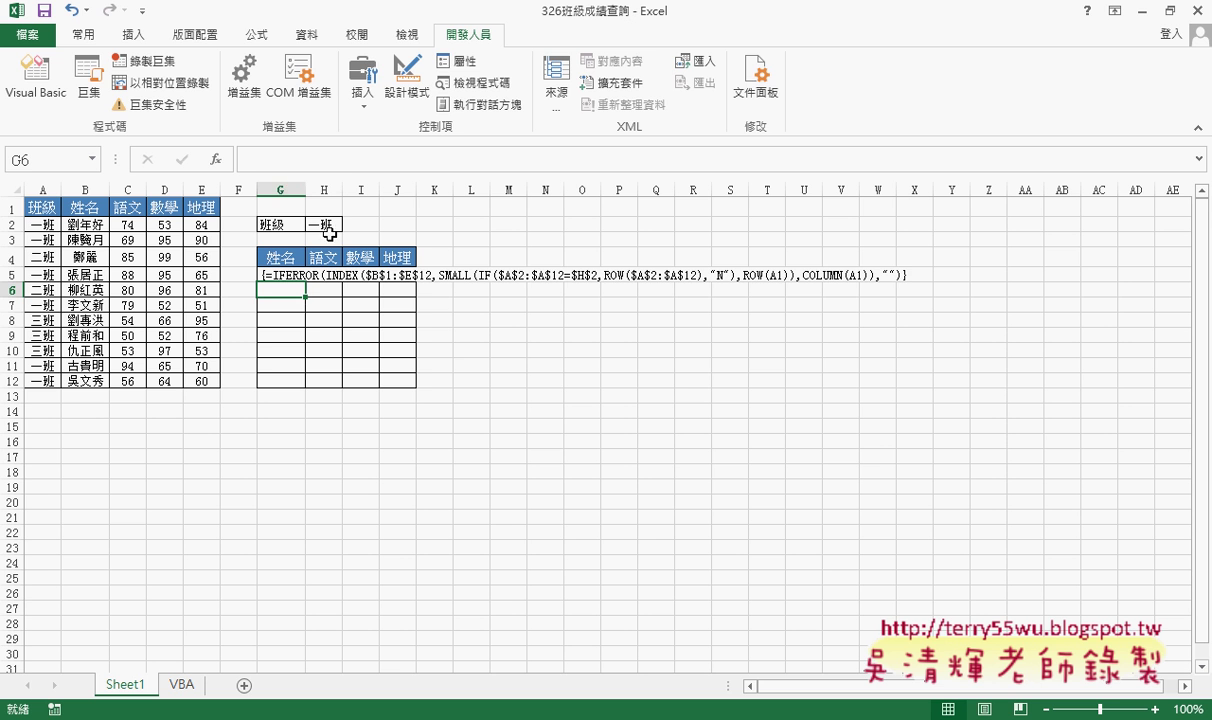
Remove the typed braces and enter G5's formula as an array formula with Ctrl+Shift+Enter.
{"action": "left_click", "coordinate": [288, 277]}
{"action": "left_click", "coordinate": [249, 160]}
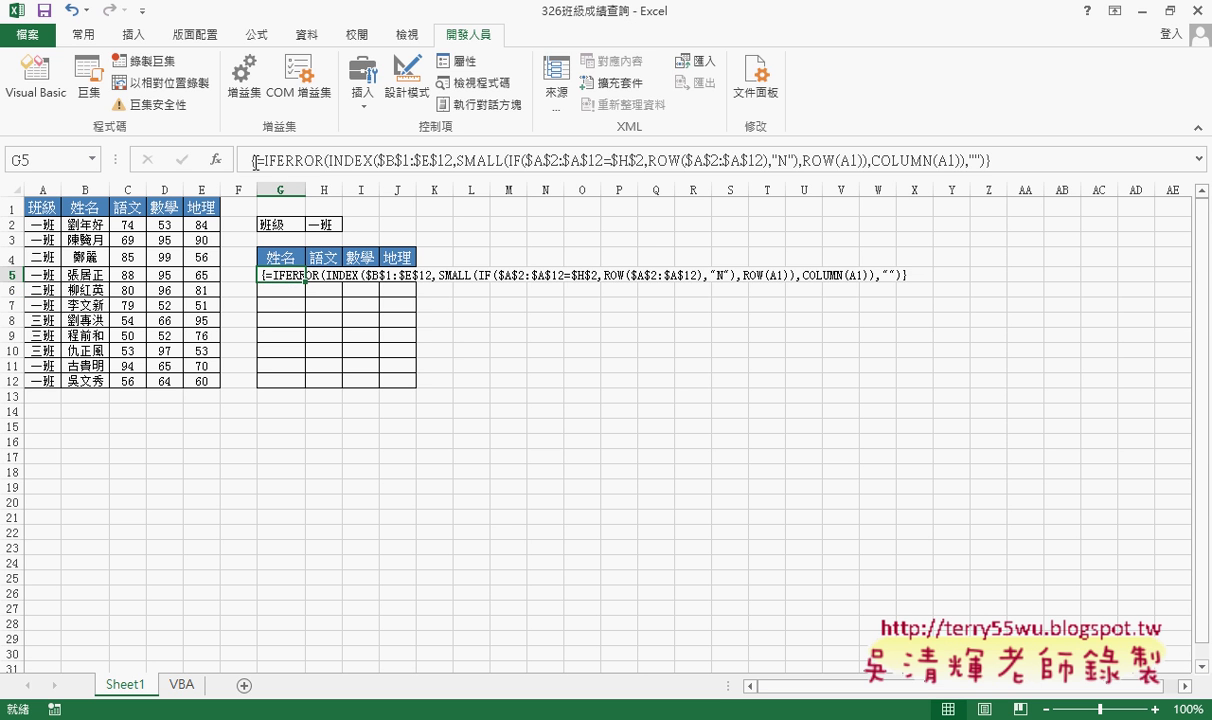
{"action": "key", "text": "BackSpace"}
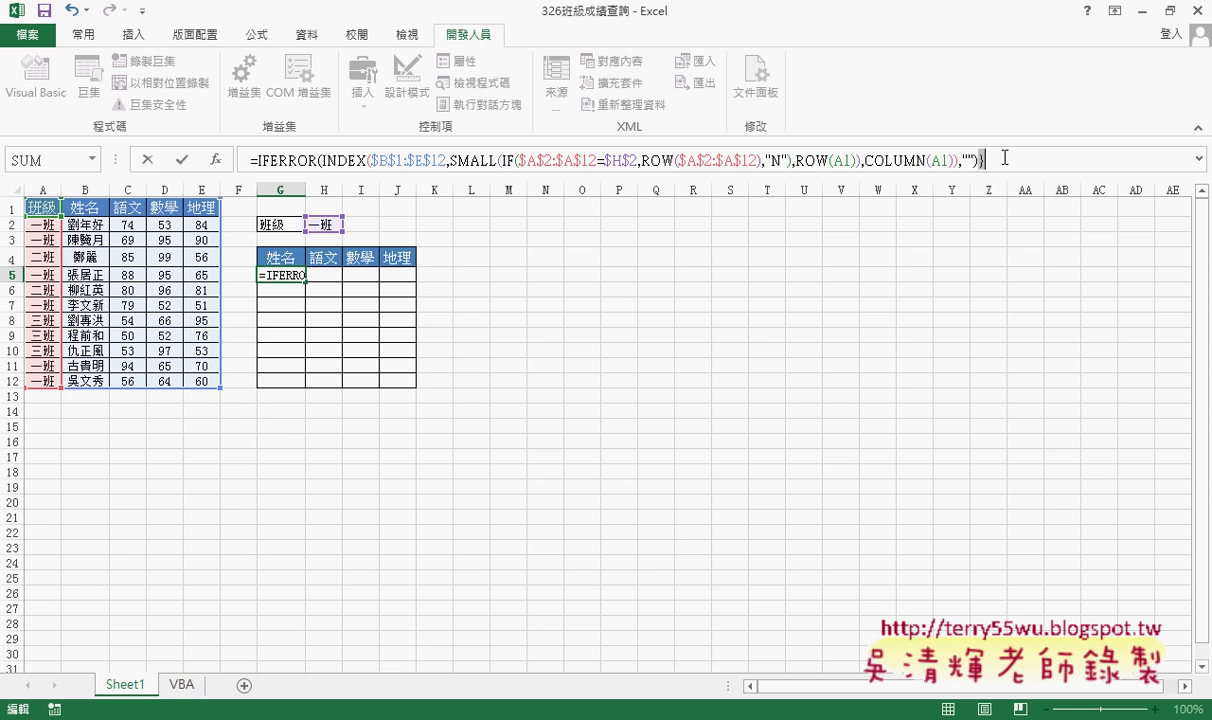
{"action": "left_click", "coordinate": [1004, 160]}
{"action": "left_click", "coordinate": [281, 160]}
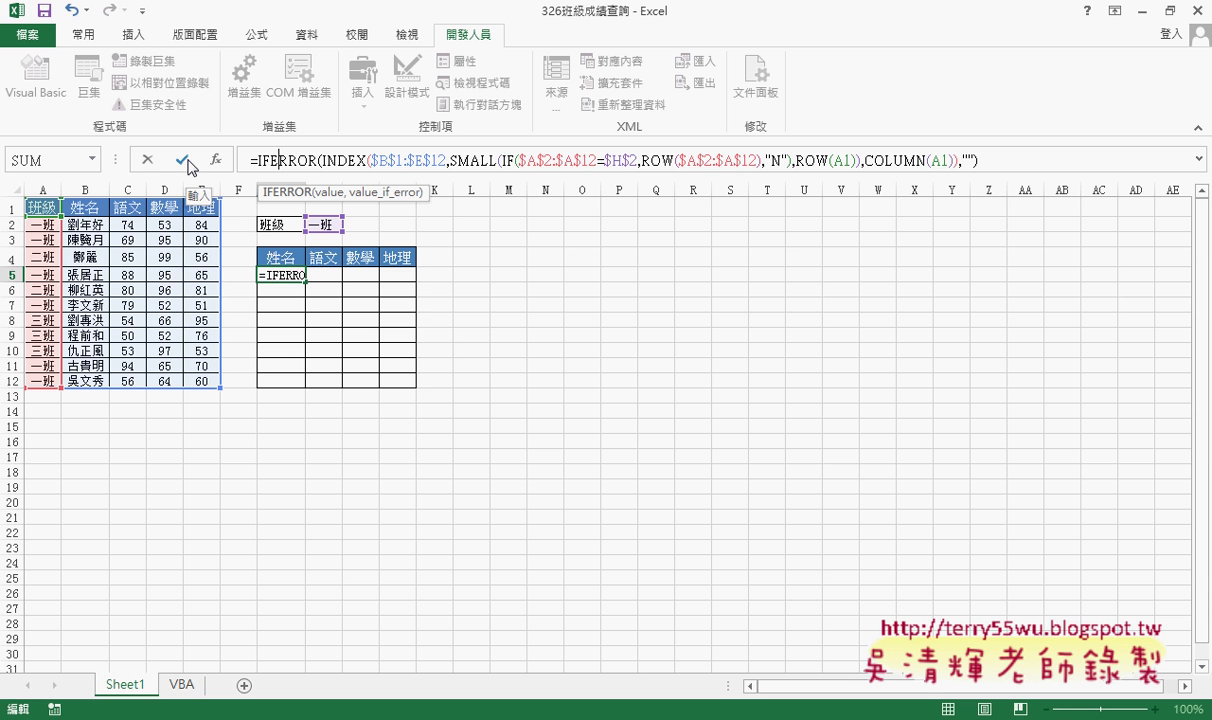
{"action": "key", "text": "ctrl+shift+Return"}
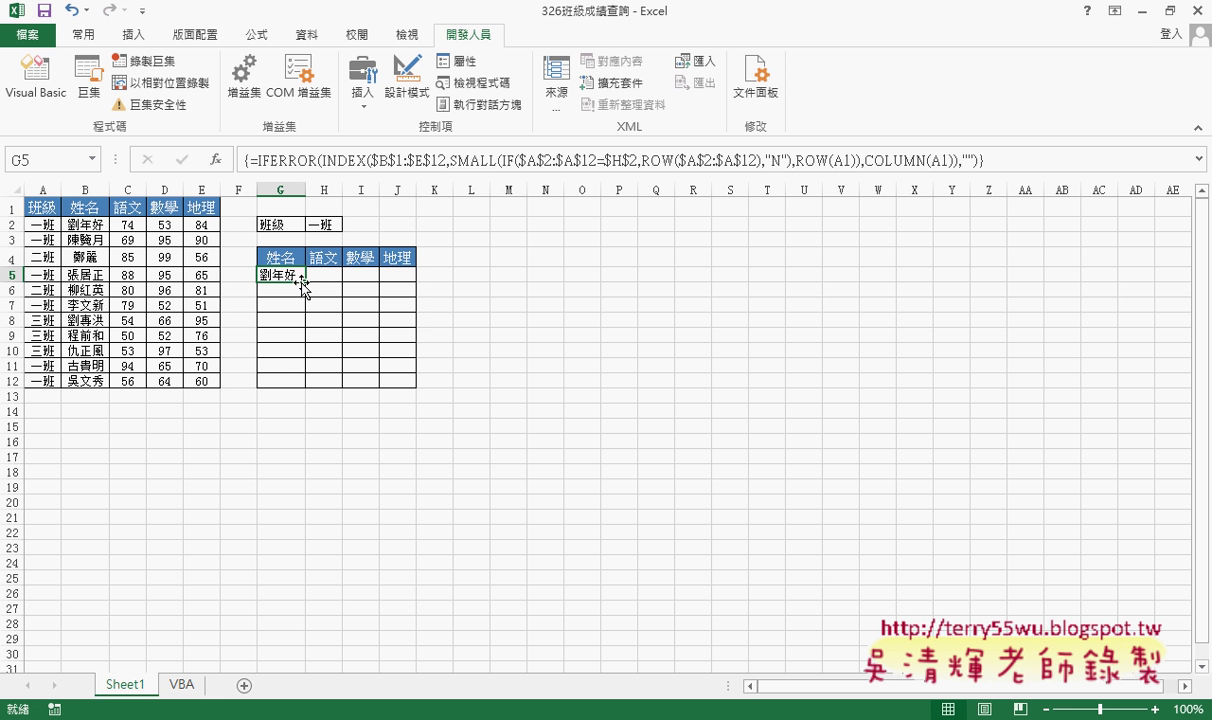
Fill G5's array formula across G5:J12, then switch H2 to 二班 and then 三班.
{"action": "mouse_move", "coordinate": [290, 275]}
{"action": "left_mouse_down"}
{"action": "mouse_move", "coordinate": [398, 275]}
{"action": "mouse_move", "coordinate": [415, 390]}
{"action": "left_mouse_up"}
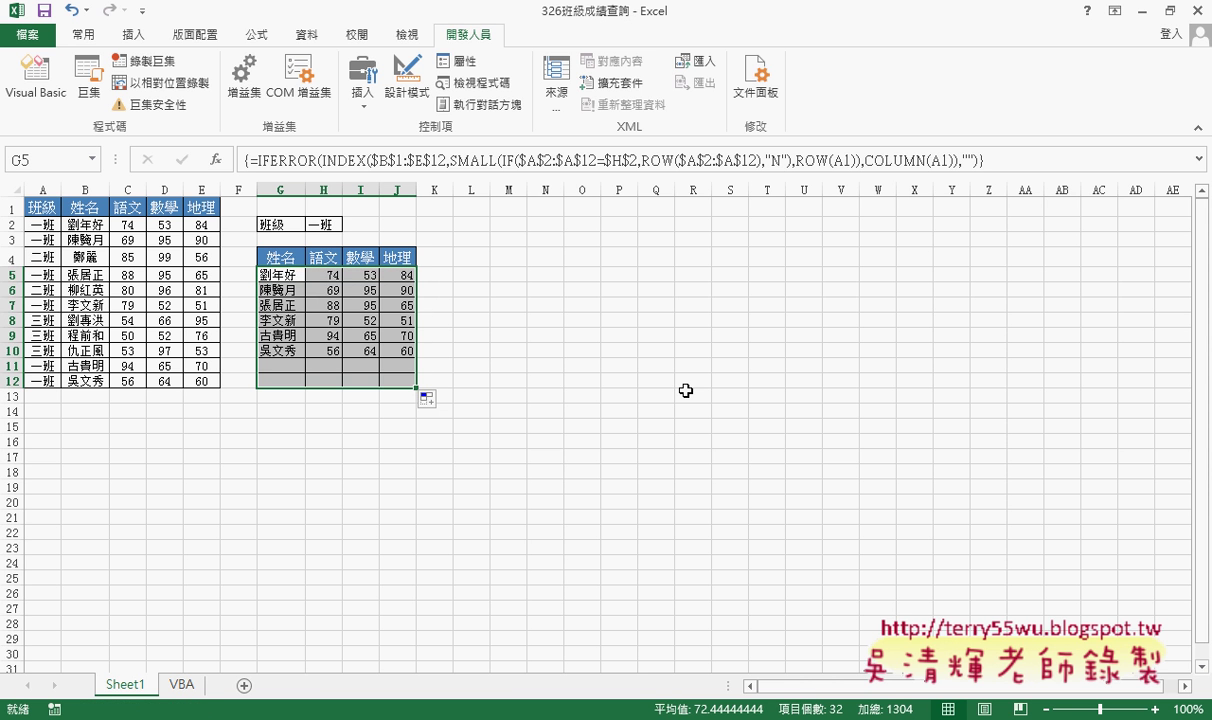
{"action": "left_click", "coordinate": [330, 224]}
{"action": "left_click", "coordinate": [349, 224]}
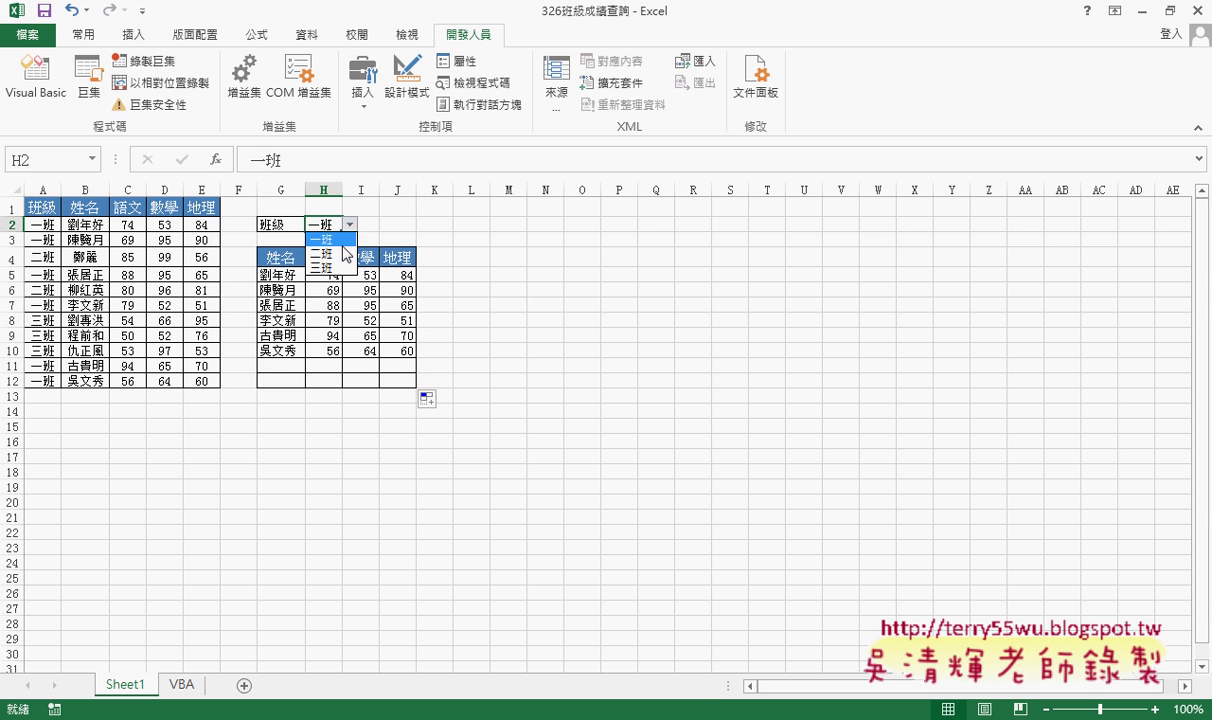
{"action": "left_click", "coordinate": [345, 254]}
{"action": "left_click", "coordinate": [349, 224]}
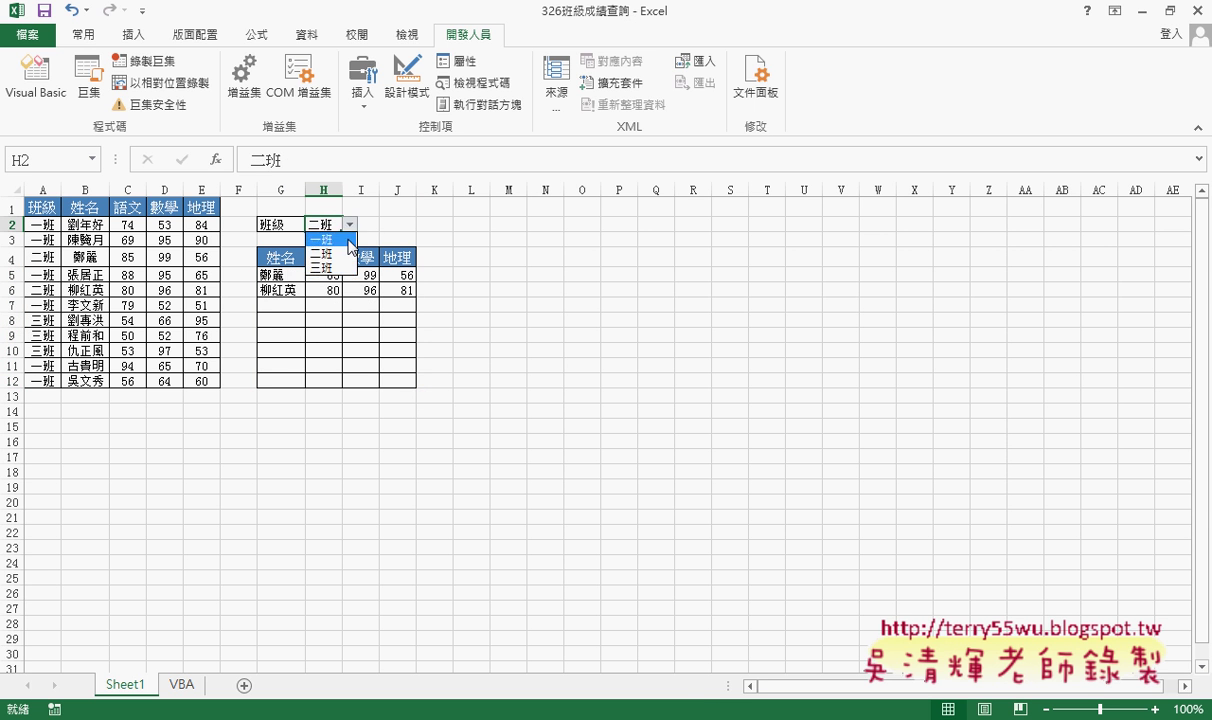
{"action": "left_click", "coordinate": [347, 270]}
{"action": "left_click", "coordinate": [266, 270]}
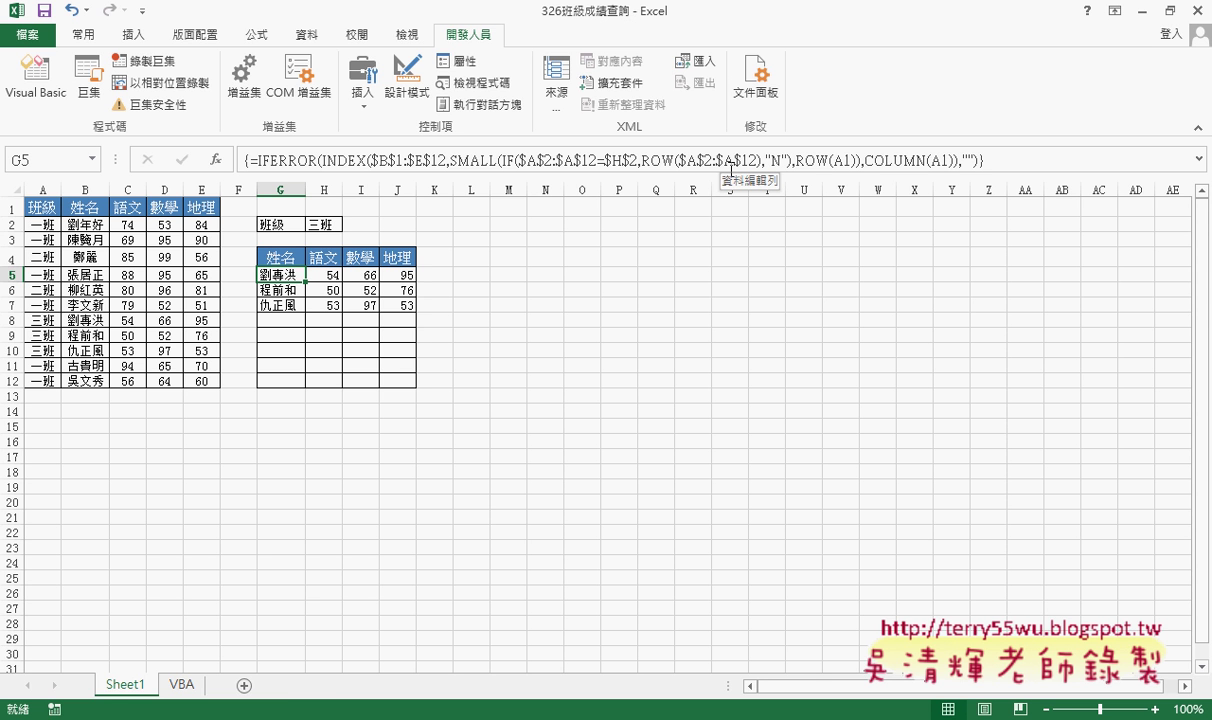
{"action": "mouse_move", "coordinate": [260, 710]}
{"action": "mouse_move", "coordinate": [260, 622]}
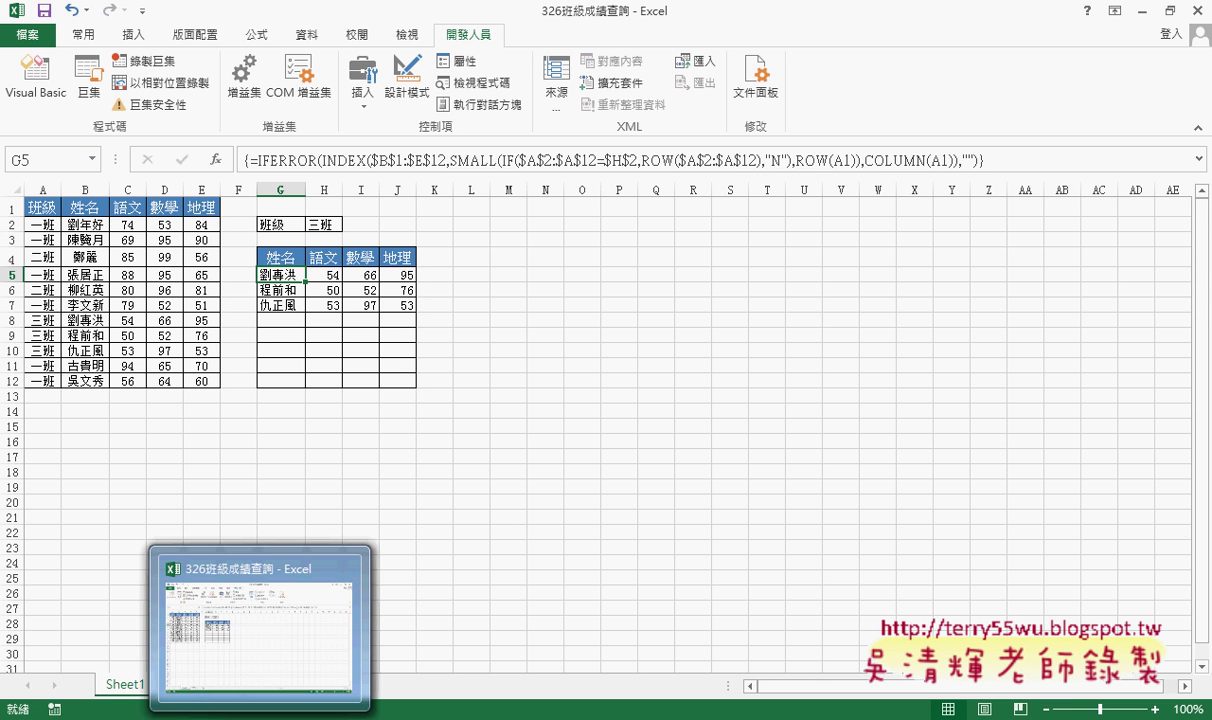
{"action": "left_click", "coordinate": [245, 620]}
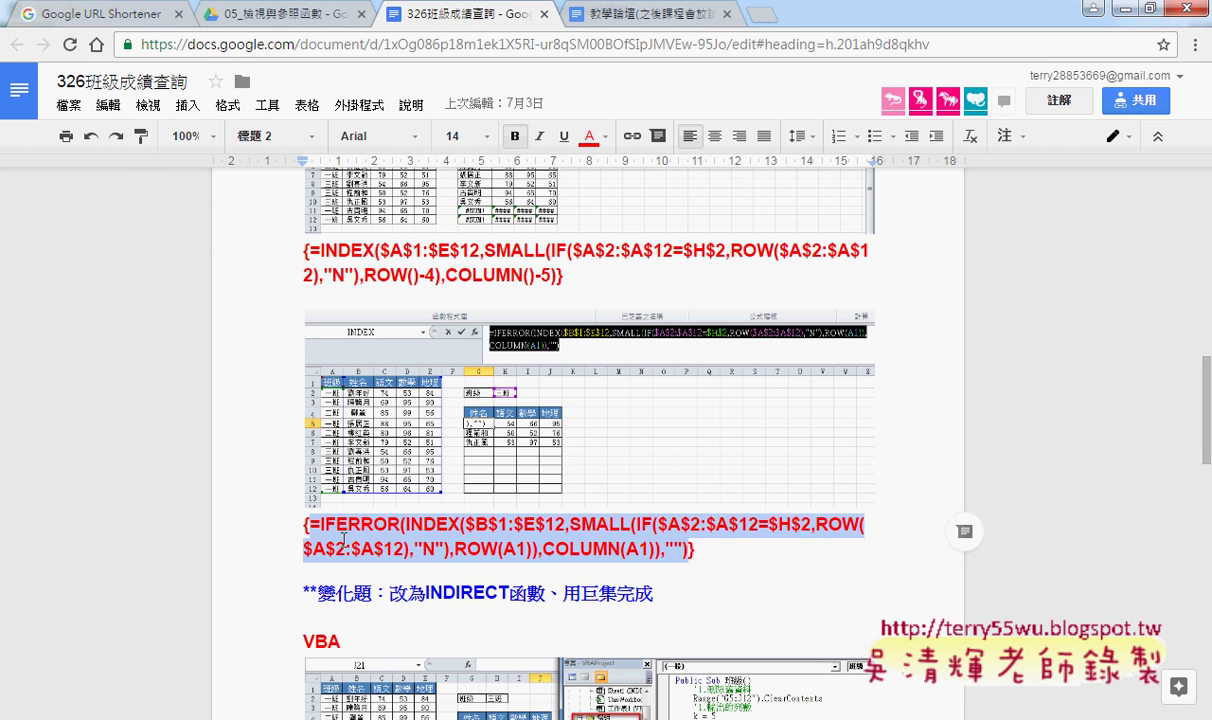
{"action": "left_click_drag", "start_coordinate": [311, 530], "coordinate": [692, 550]}
{"action": "scroll", "coordinate": [757, 559], "scroll_direction": "up", "scroll_amount": 3}
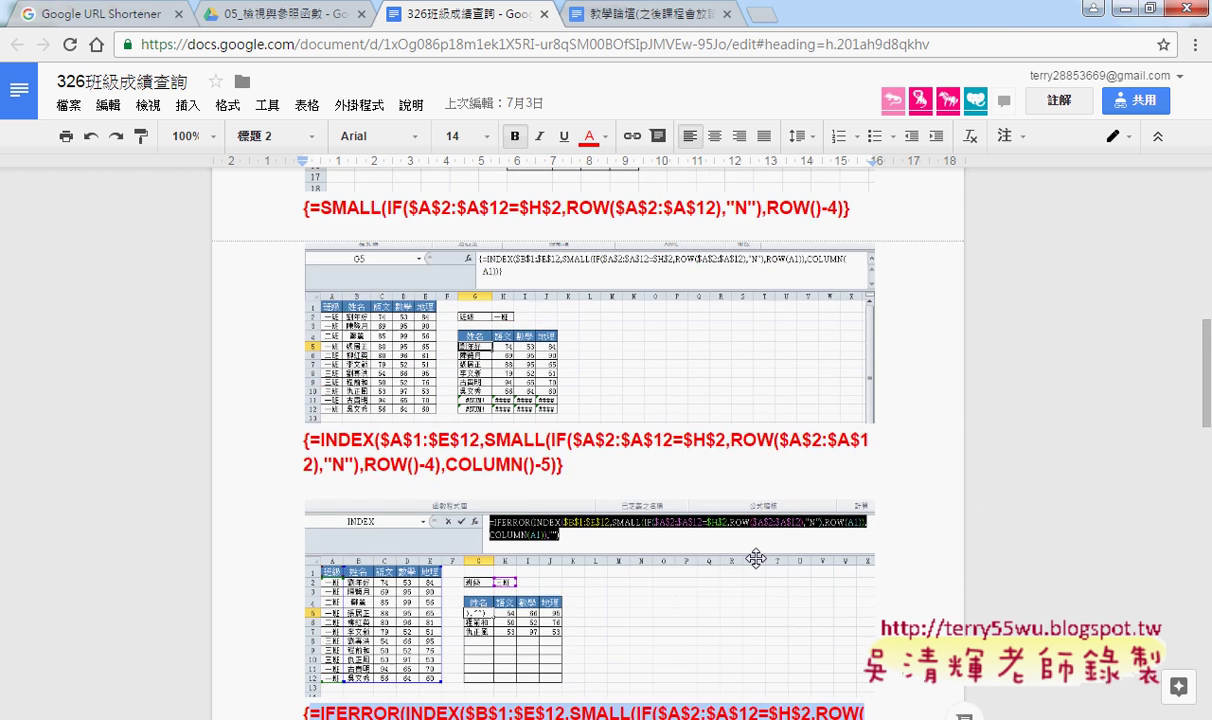
{"action": "scroll", "coordinate": [757, 555], "scroll_direction": "up", "scroll_amount": 3}
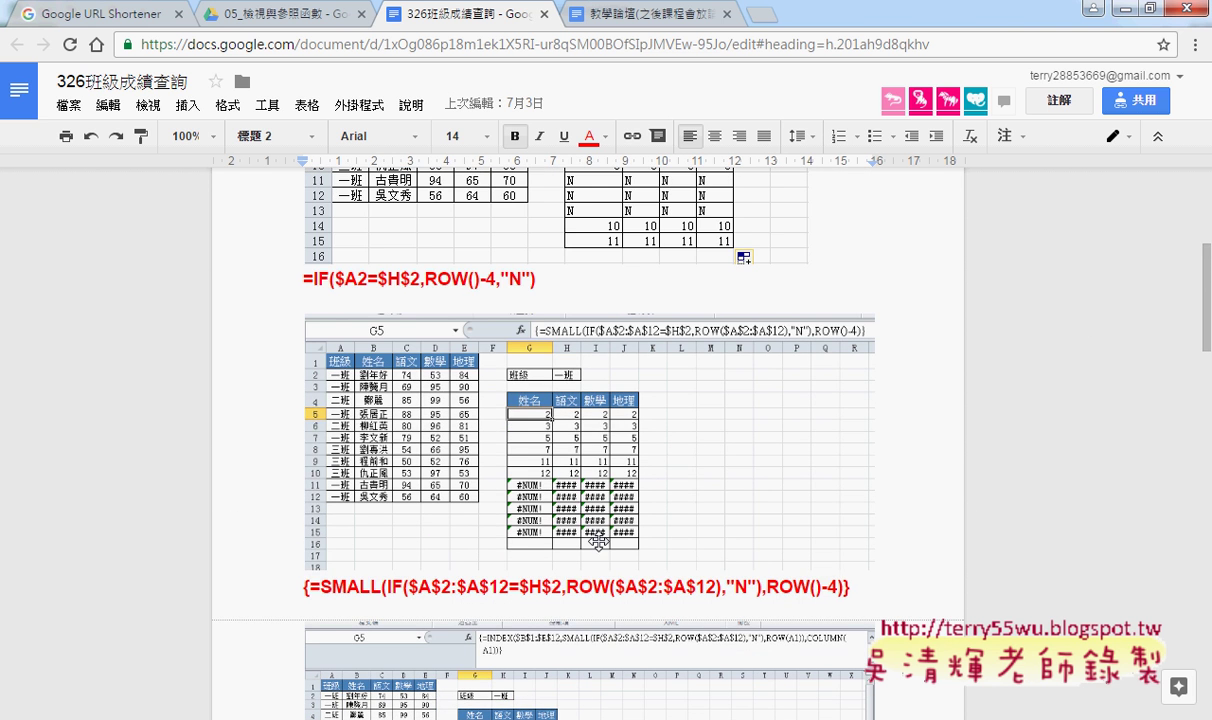
{"action": "scroll", "coordinate": [391, 483], "scroll_direction": "down", "scroll_amount": 2}
{"action": "scroll", "coordinate": [391, 483], "scroll_direction": "down", "scroll_amount": 1}
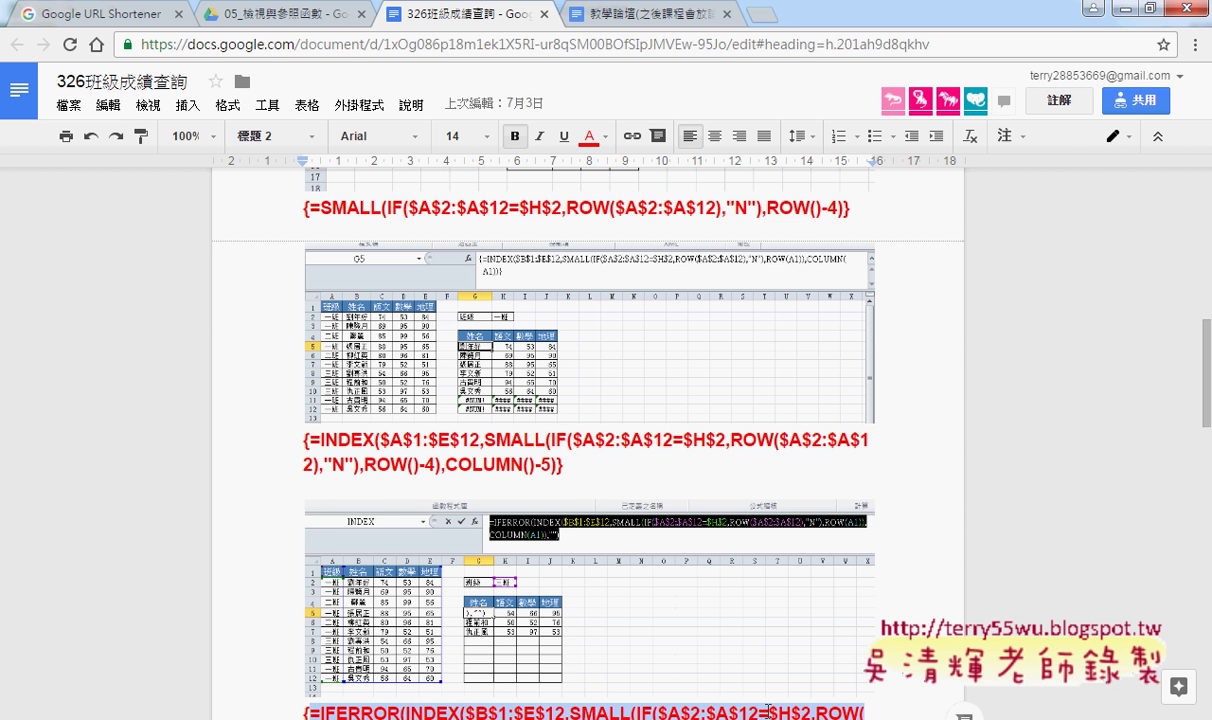
{"action": "scroll", "coordinate": [775, 709], "scroll_direction": "down", "scroll_amount": 1}
{"action": "scroll", "coordinate": [770, 710], "scroll_direction": "down", "scroll_amount": 3}
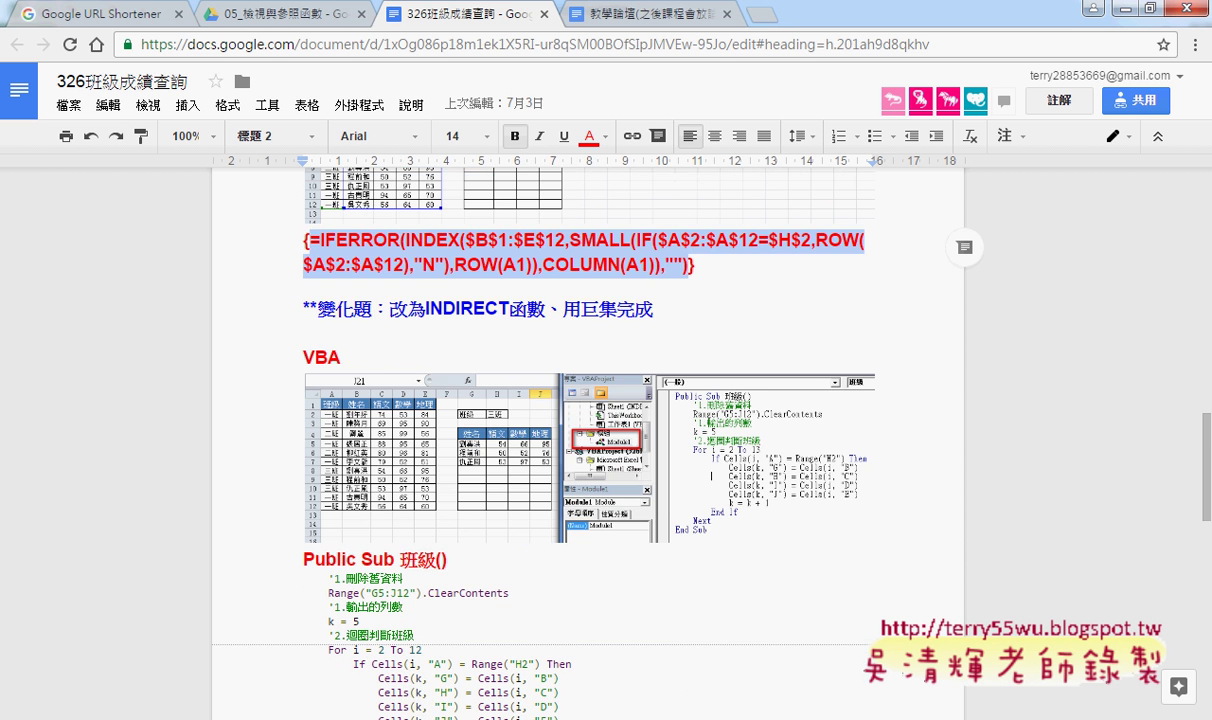
{"action": "key", "text": "alt+Tab"}
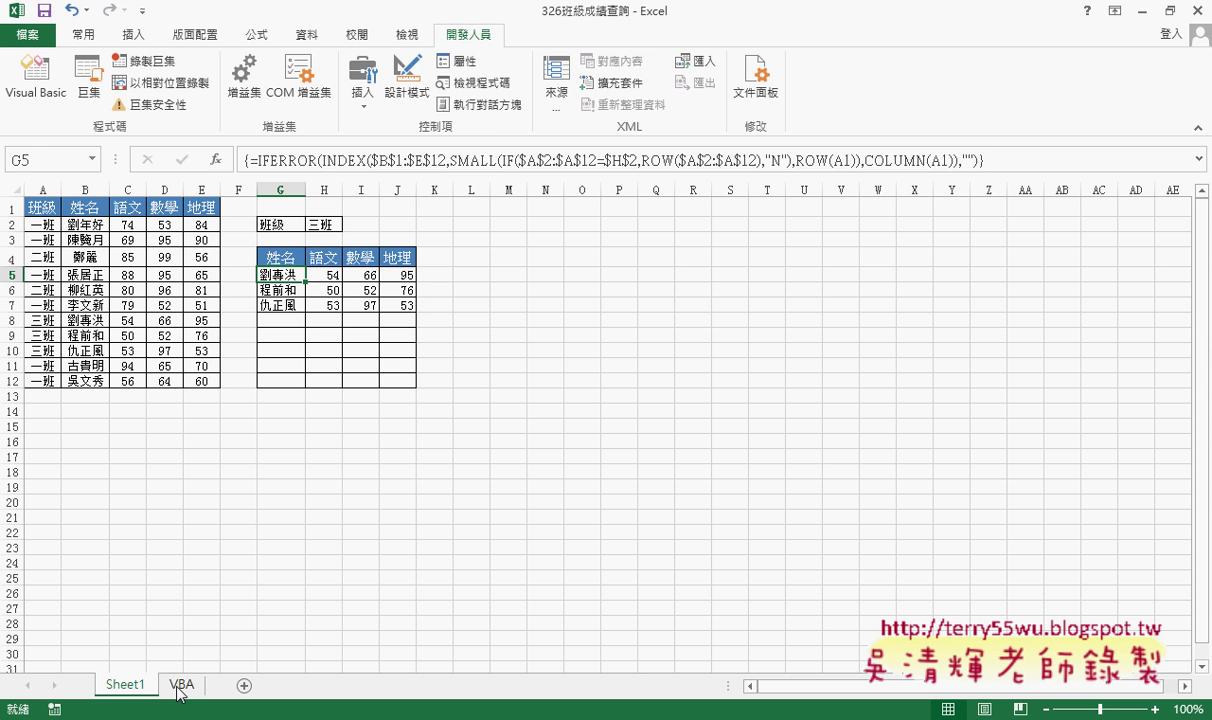
On the VBA sheet, choose 二班 in H2 and run the 班級 macro button.
{"action": "left_click", "coordinate": [181, 684]}
{"action": "left_click", "coordinate": [323, 225]}
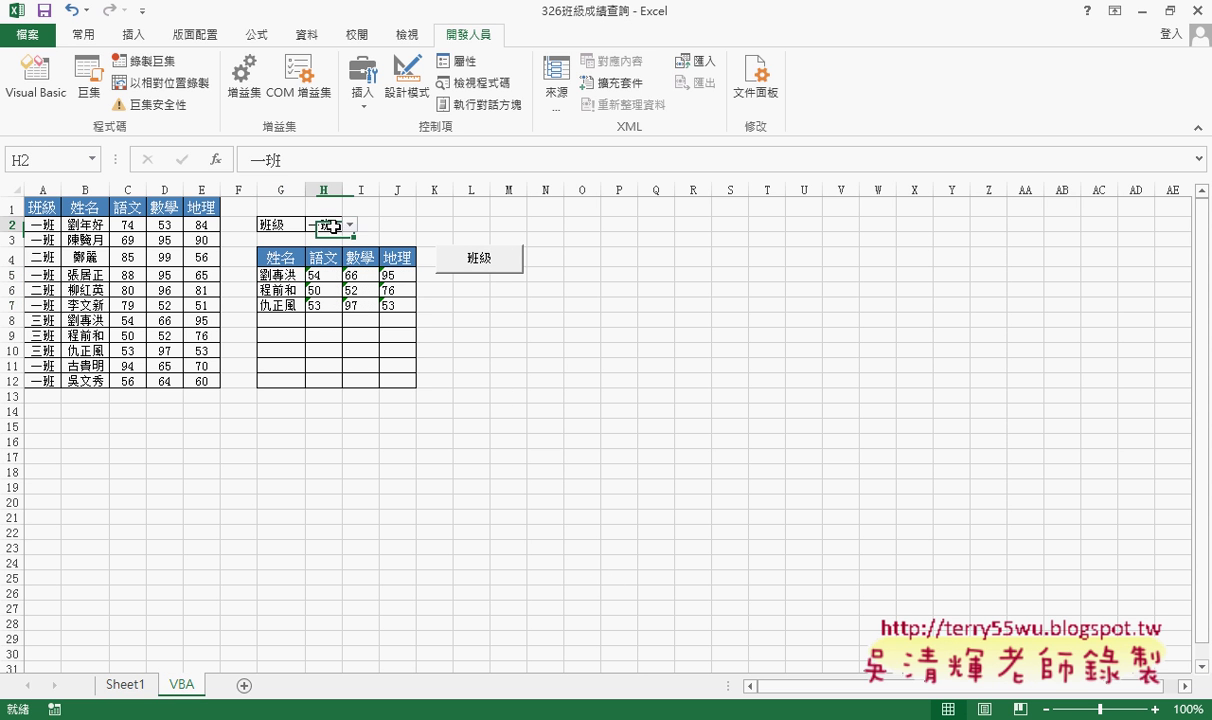
{"action": "left_click", "coordinate": [349, 224]}
{"action": "left_click", "coordinate": [335, 251]}
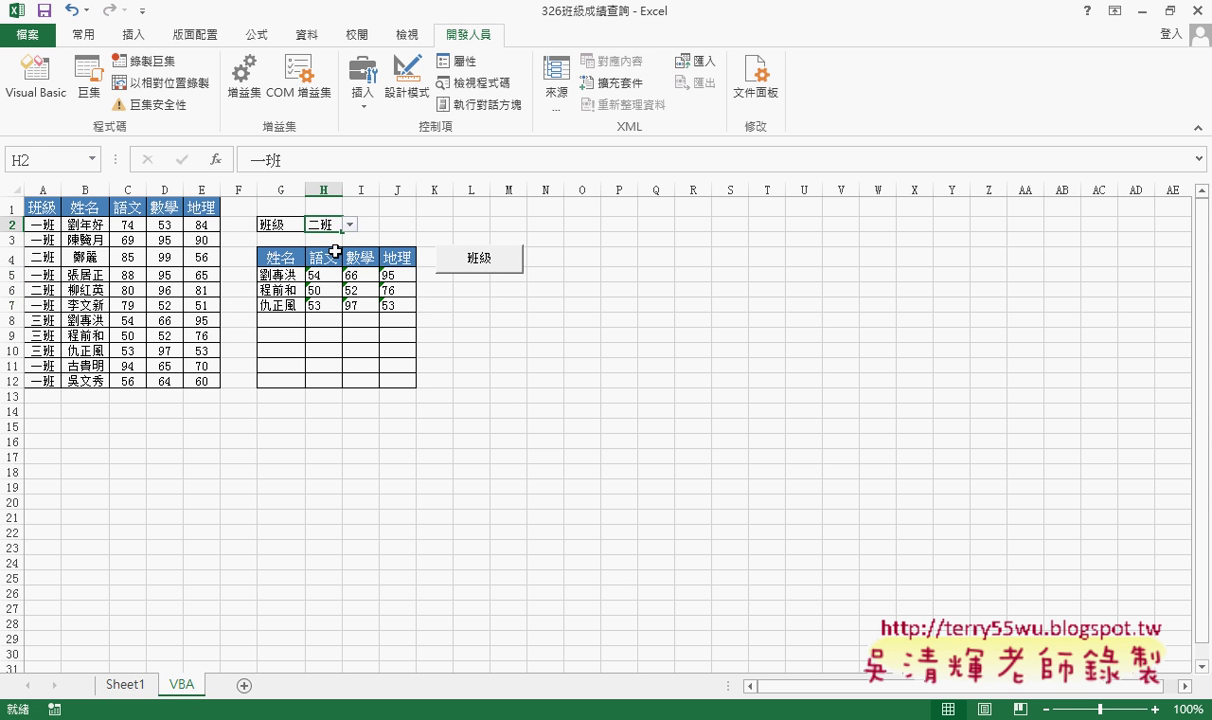
{"action": "left_click", "coordinate": [506, 262]}
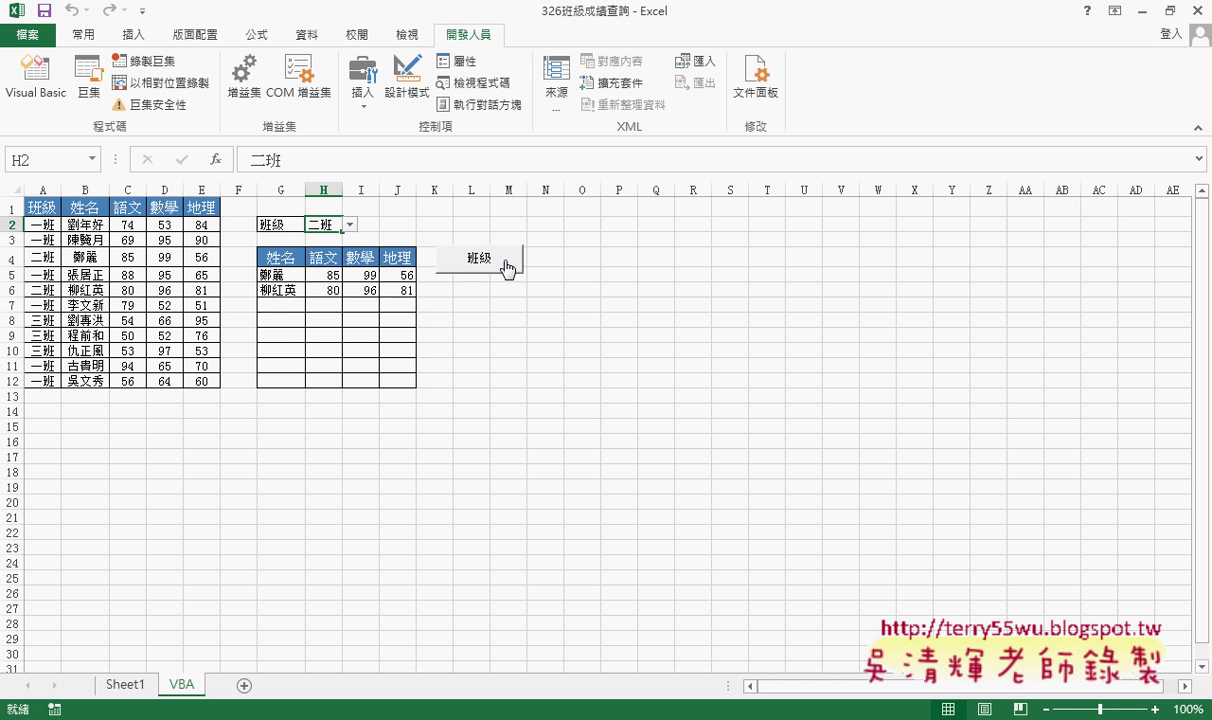
Switch H2 to 三班 and run the macro again to list its three students.
{"action": "left_click", "coordinate": [349, 224]}
{"action": "left_click", "coordinate": [335, 252]}
{"action": "left_click", "coordinate": [514, 265]}
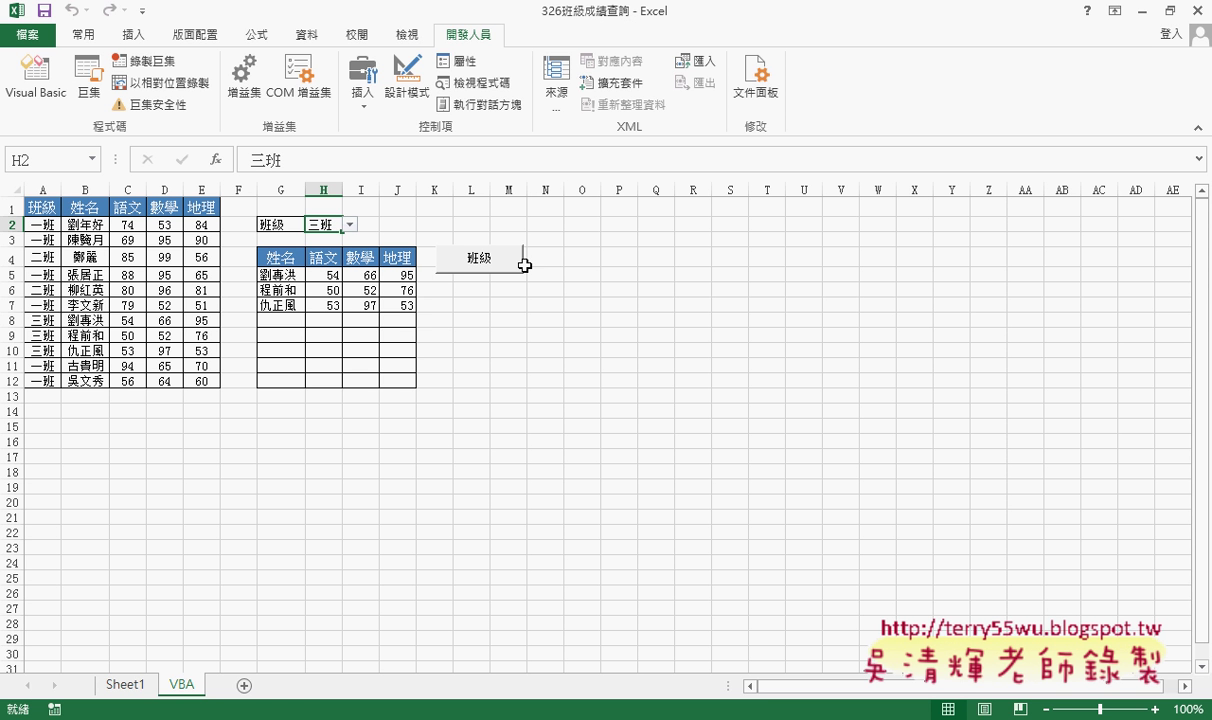
Go back to Sheet1 to see the formula-based lookup of the 三班 students.
{"action": "left_click", "coordinate": [125, 686]}
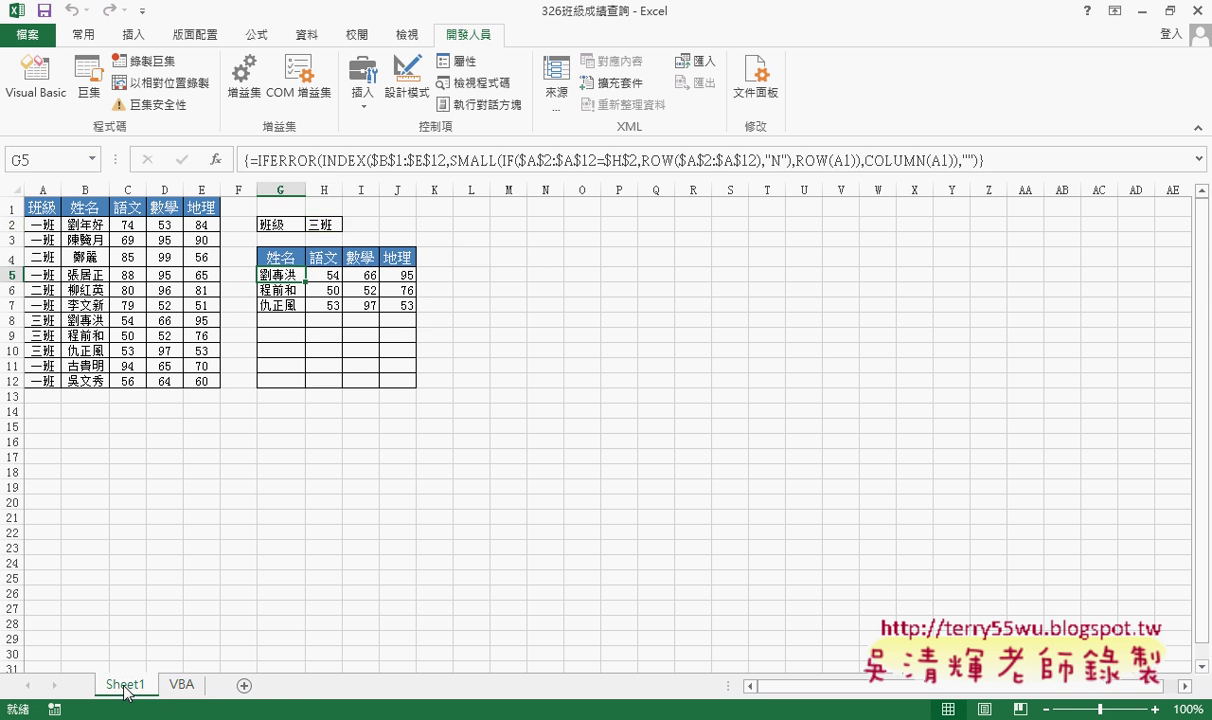